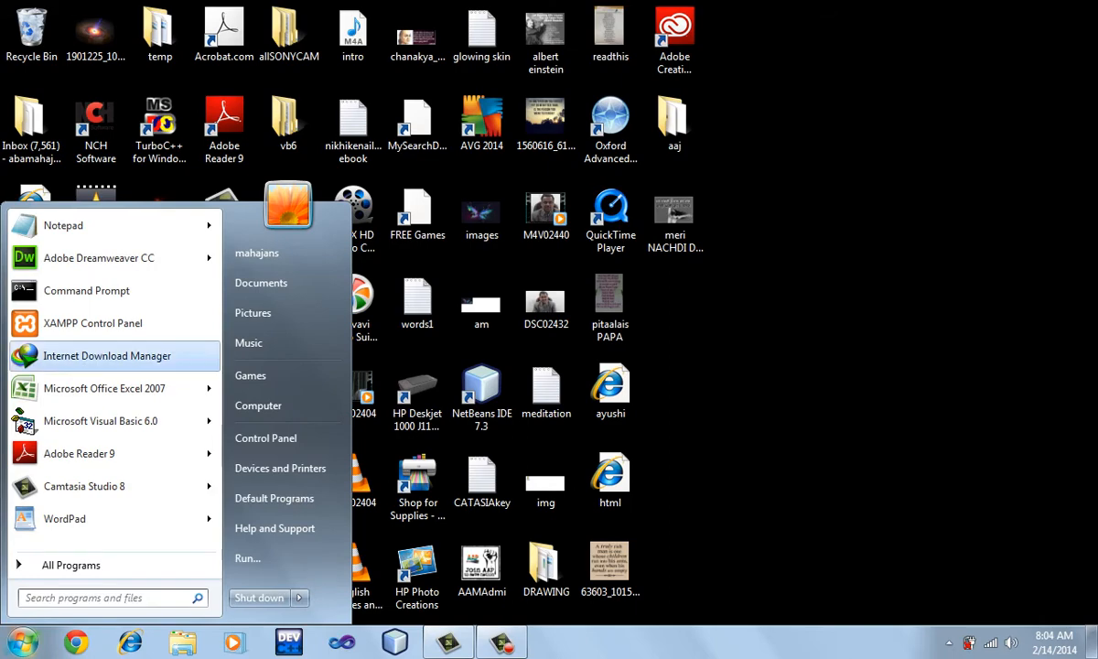
Launch the XAMPP Control Panel and start the Apache and MySQL modules.
left_click(92, 323)
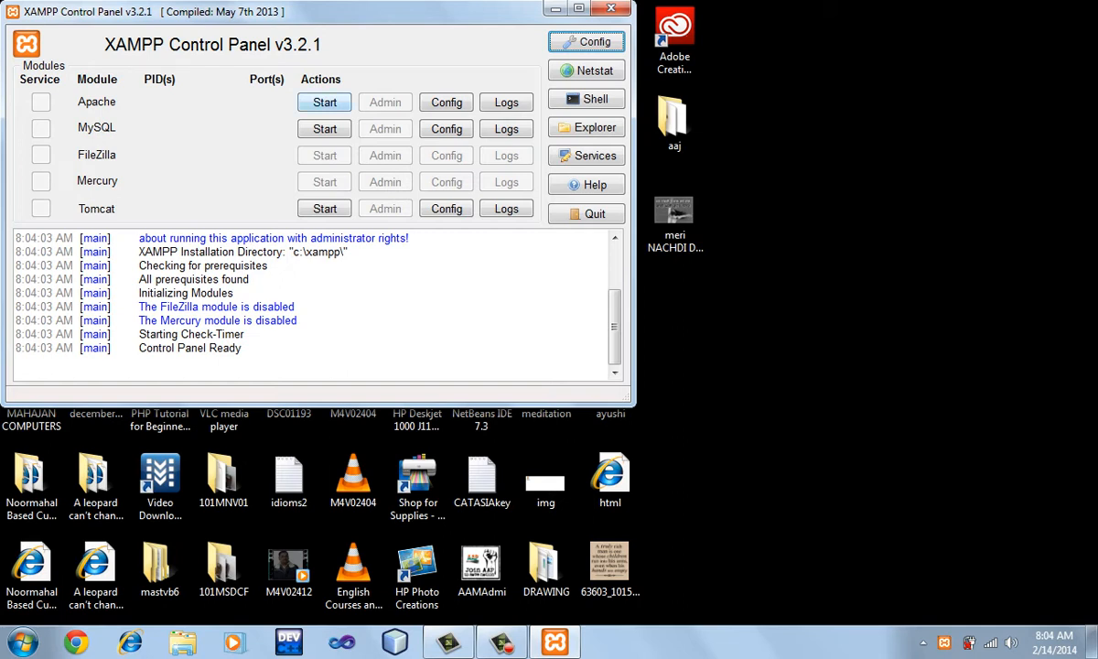
left_click(325, 101)
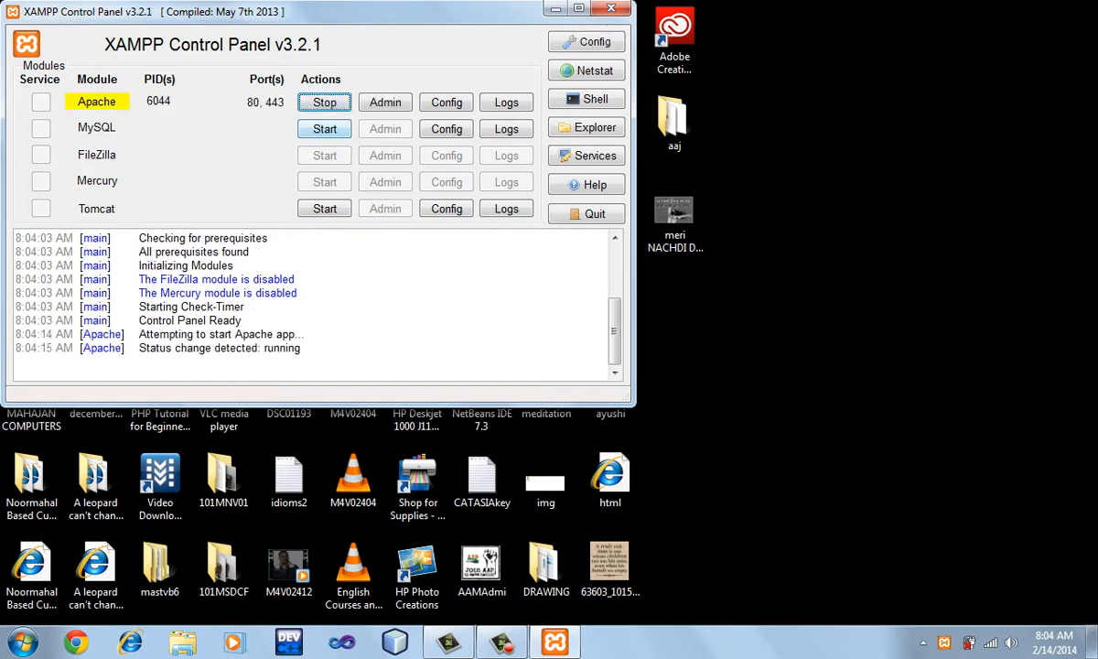
left_click(325, 128)
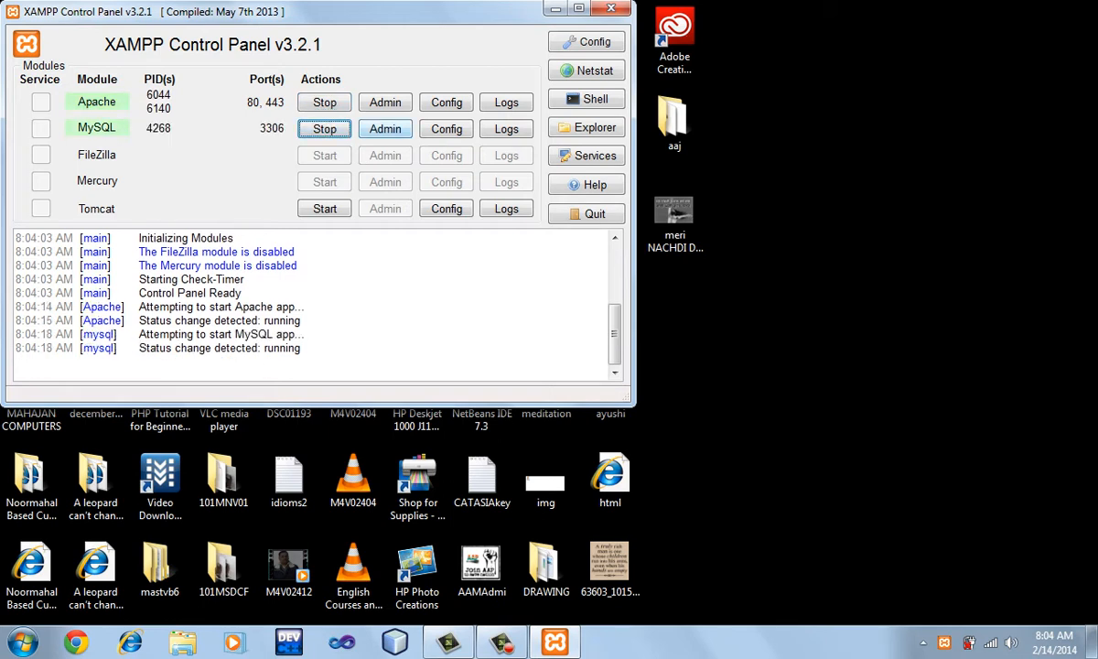
Open phpMyAdmin for the MySQL module in a maximized window and create a database named employees.
left_click(385, 128)
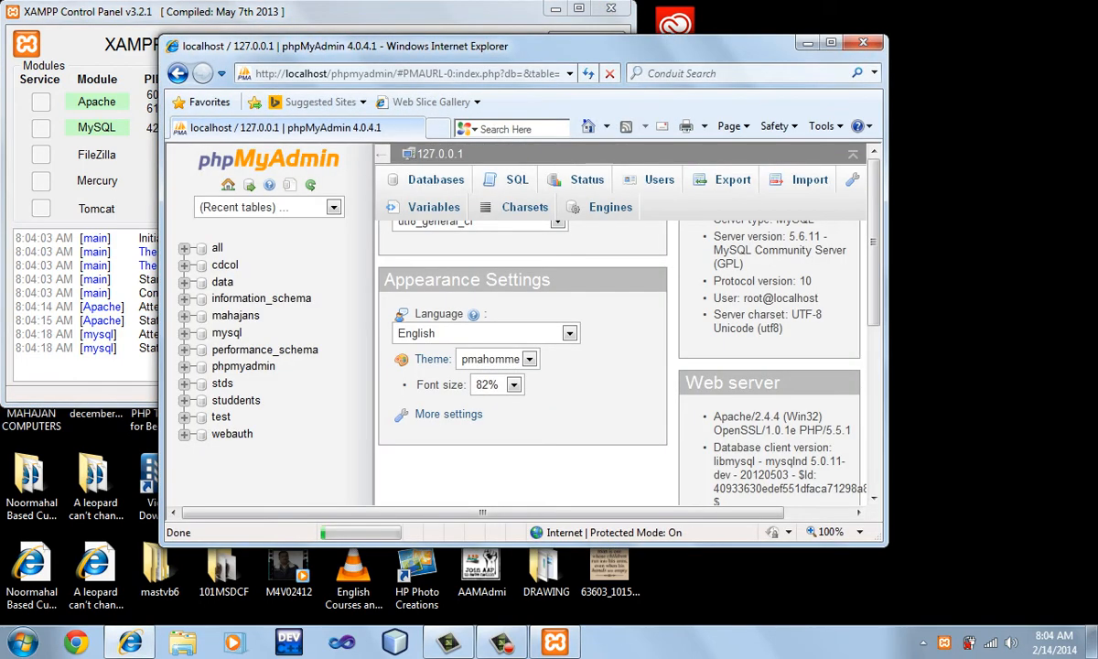
left_click(831, 43)
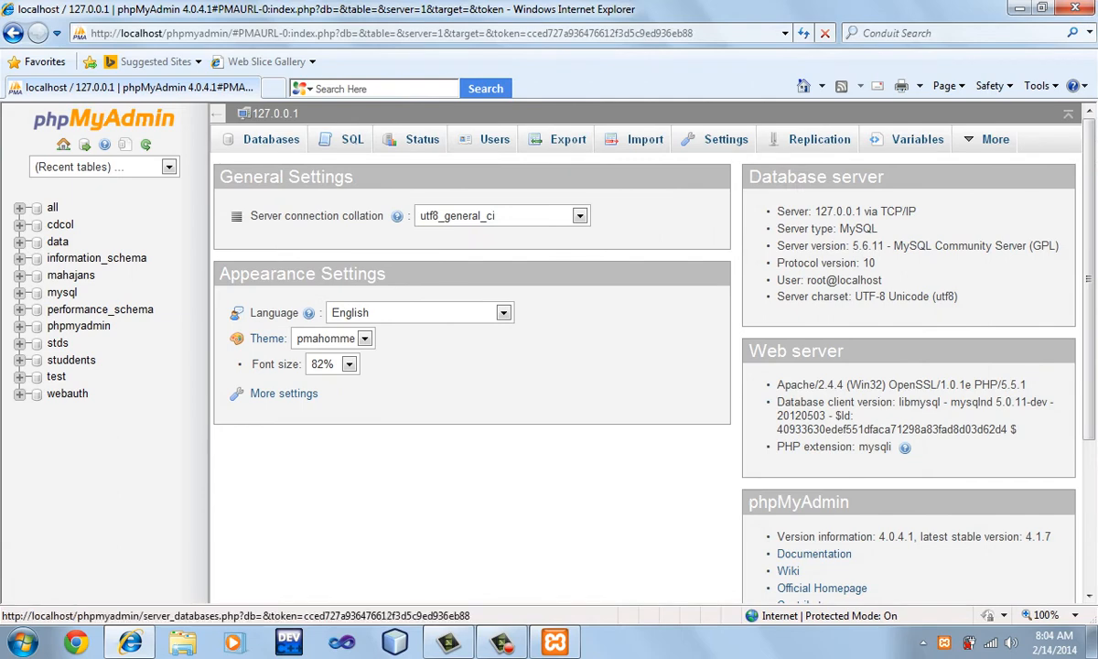
left_click(271, 139)
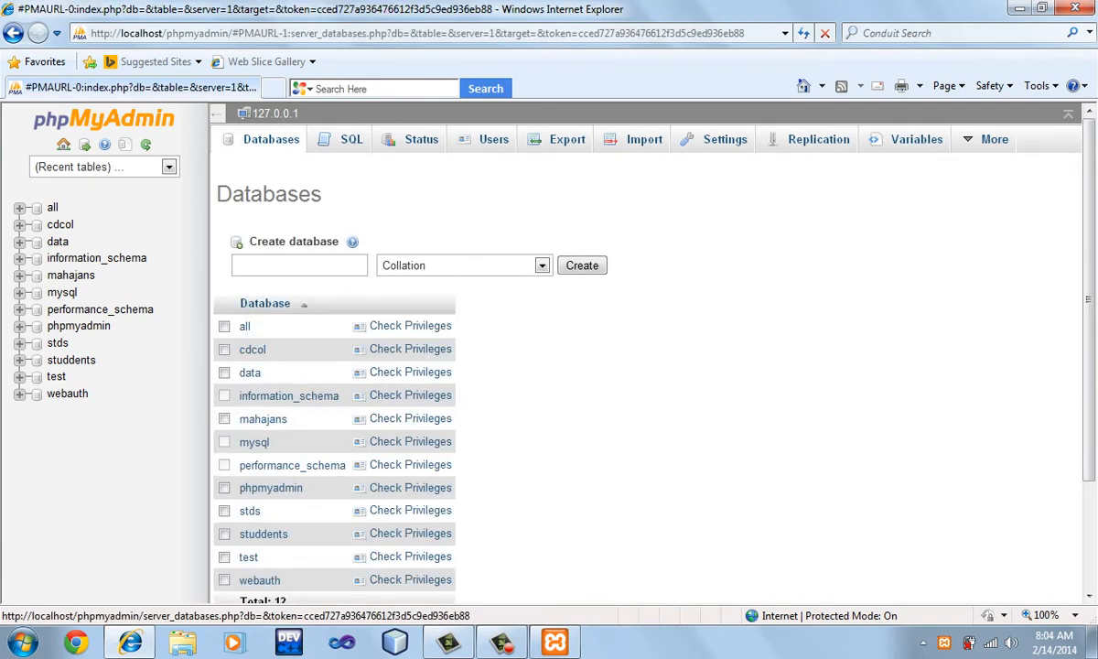
left_click(294, 265)
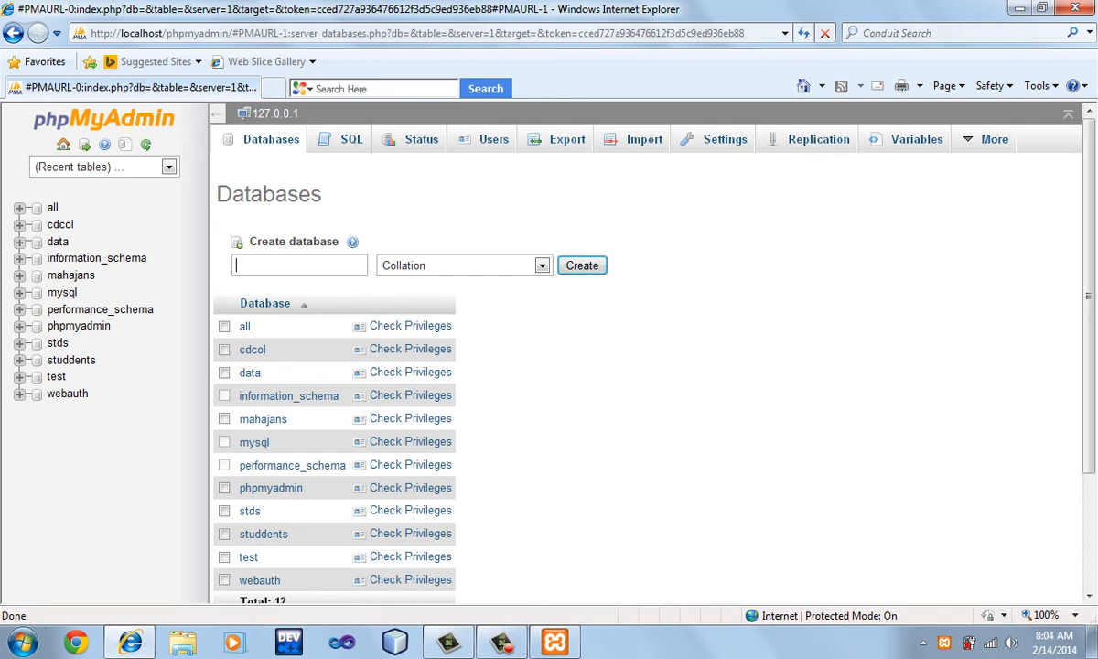
type("employees")
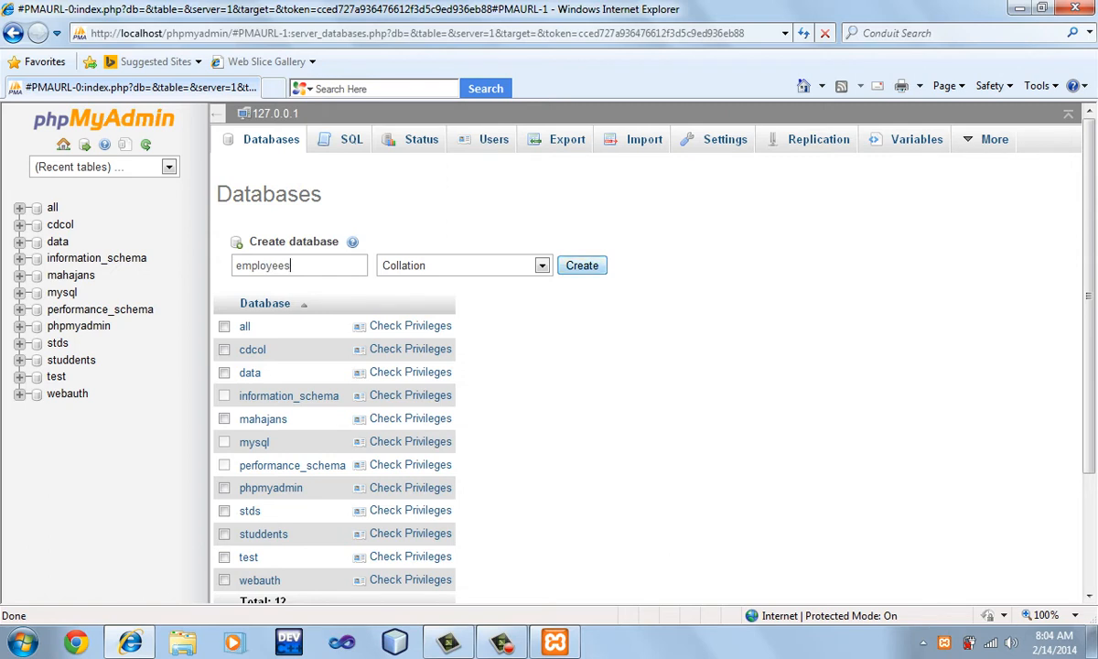
left_click(582, 266)
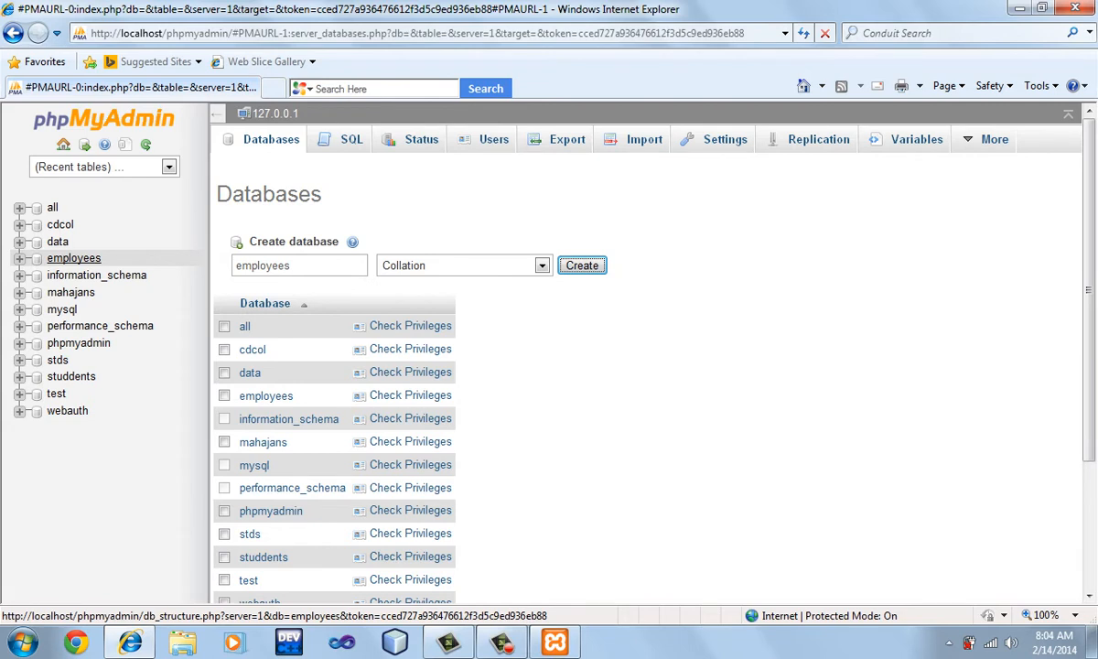
Open the employees database and begin a new table named master with 4 columns.
key("Return")
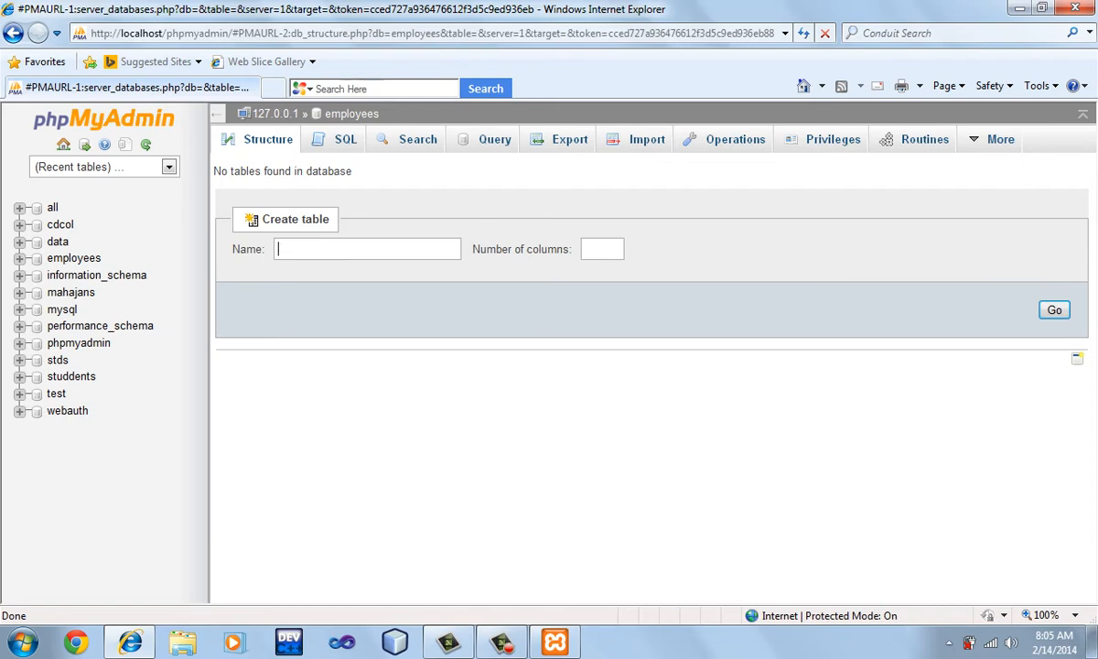
type("master")
key("Tab")
type("4")
key("Tab")
key("Return")
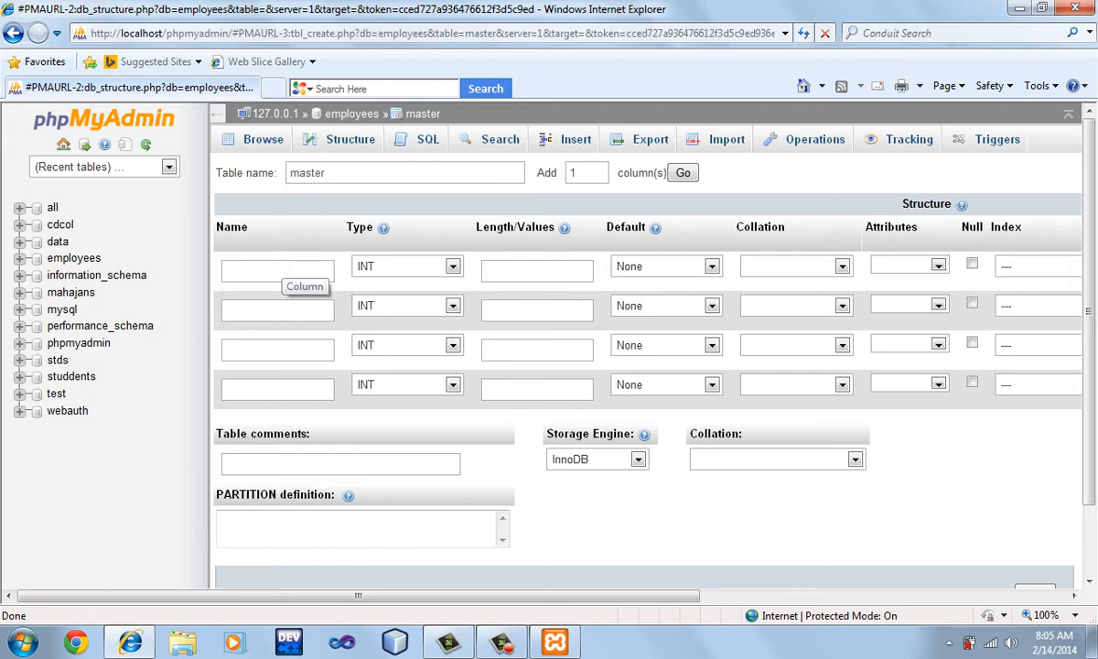
Name the table's first column ecode and dismiss the Windows color scheme prompt.
left_click(282, 270)
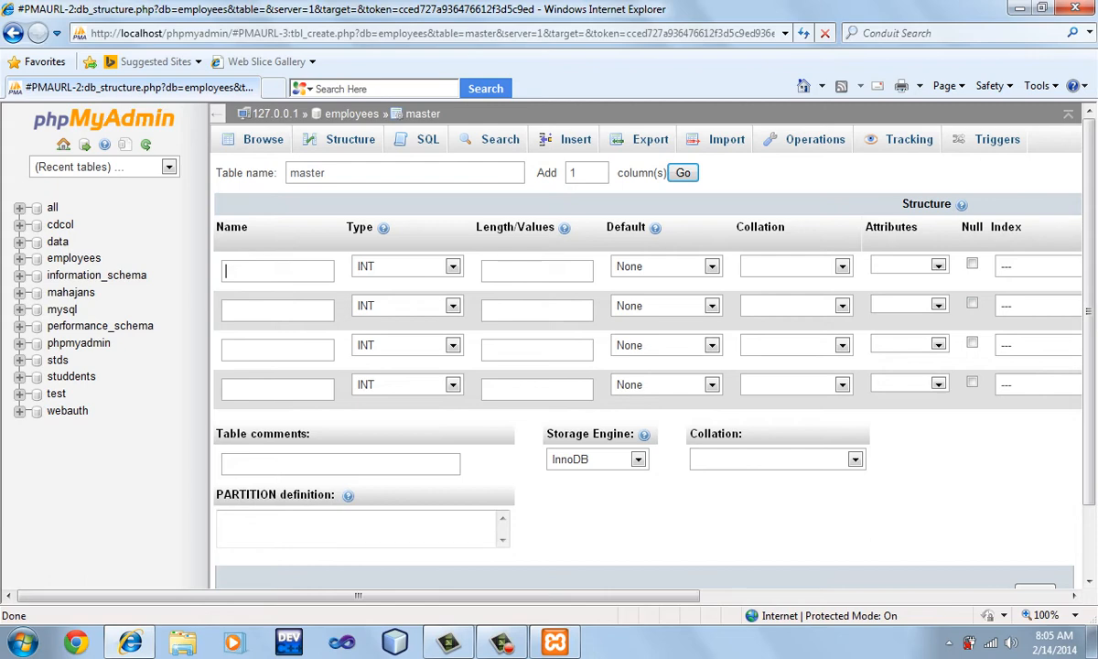
type("ecode")
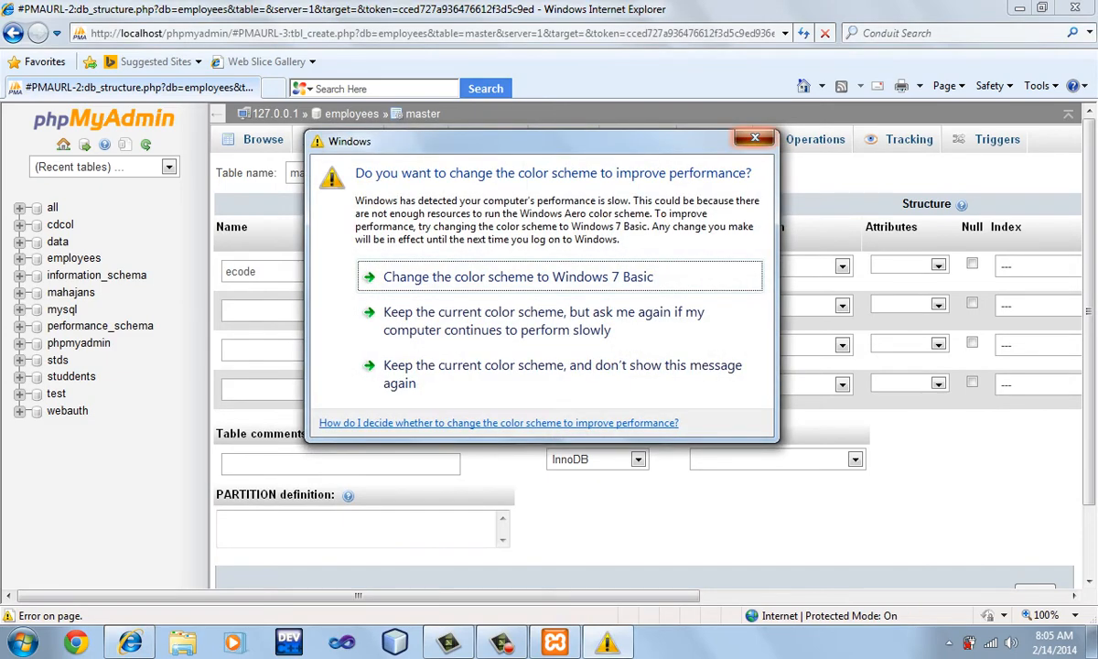
key("Escape")
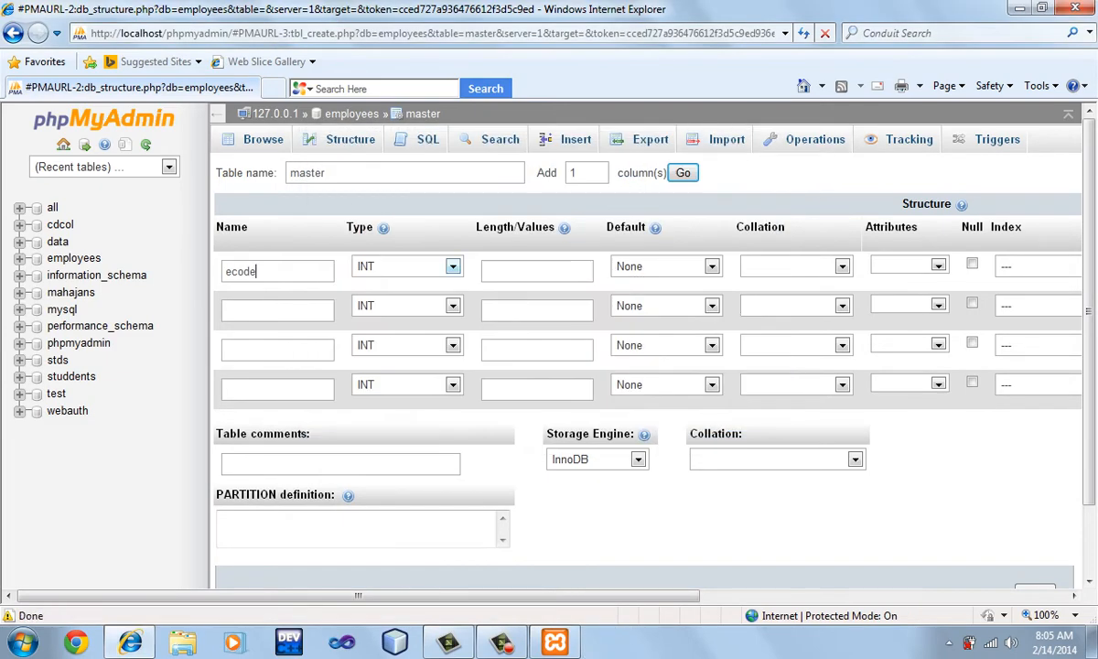
left_click(453, 266)
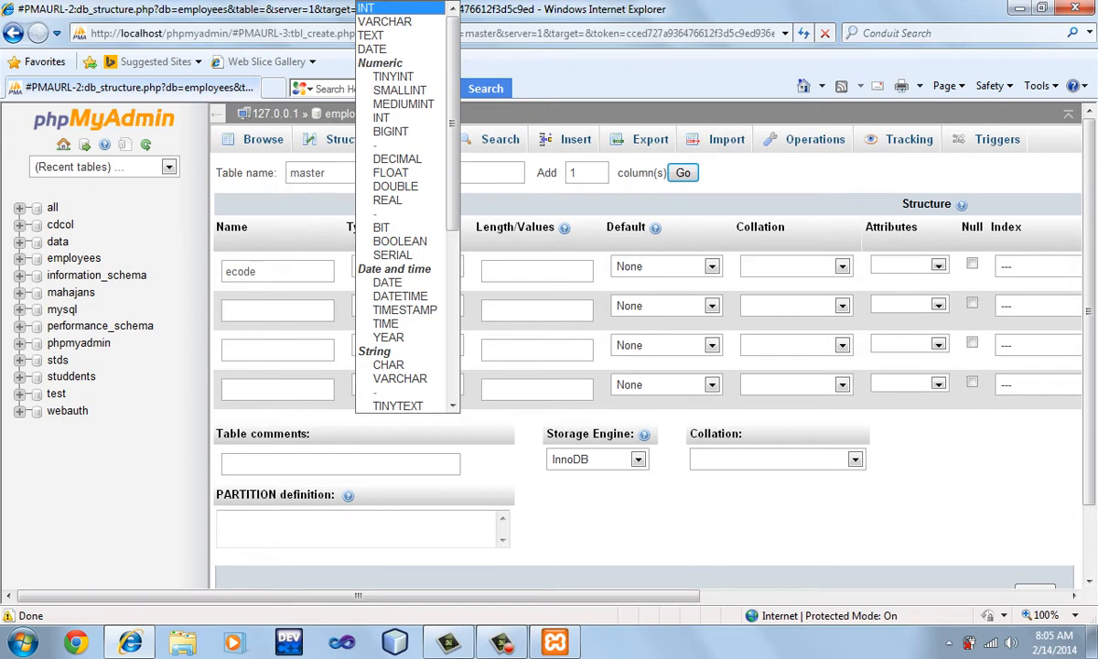
scroll(407, 205, "down", 6)
key("Escape")
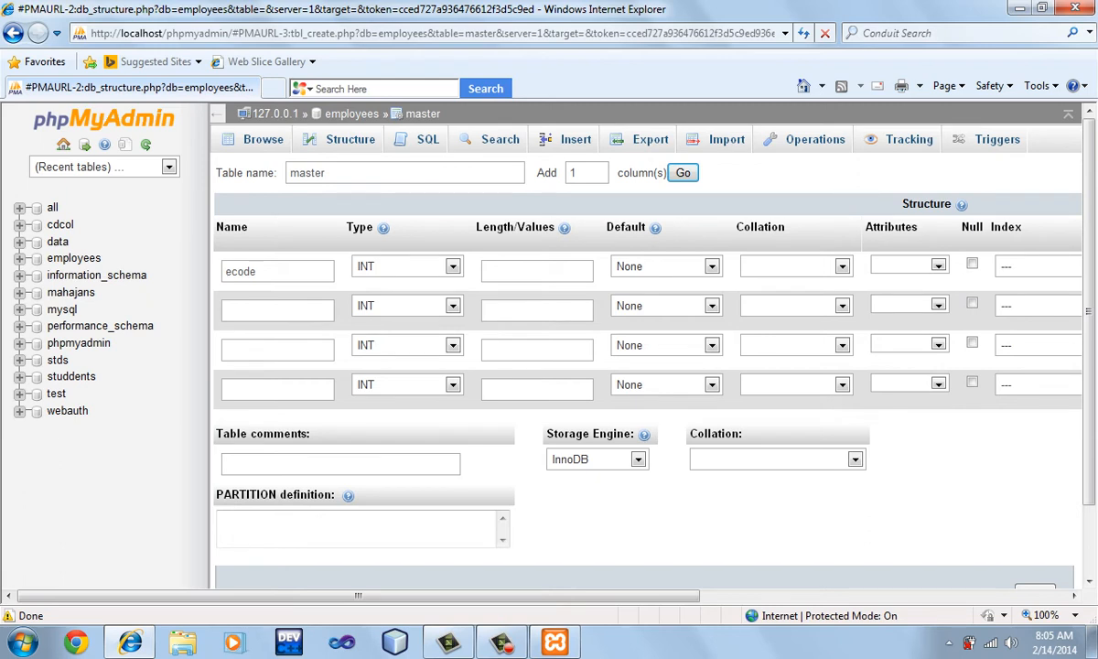
left_click(517, 271)
left_click(938, 266)
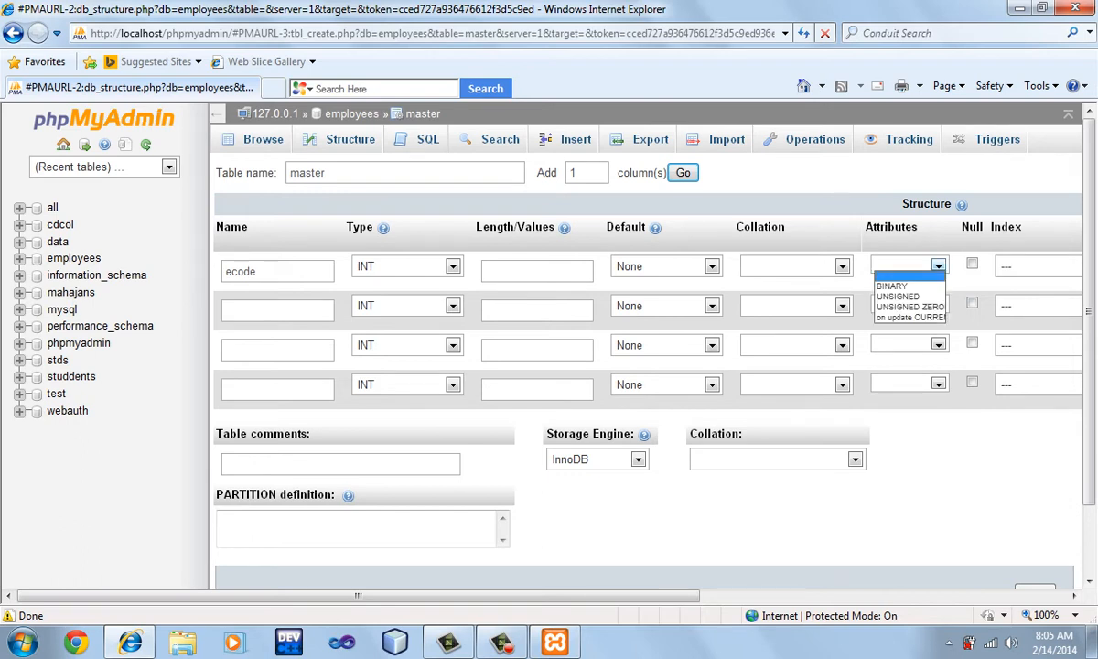
left_click(939, 265)
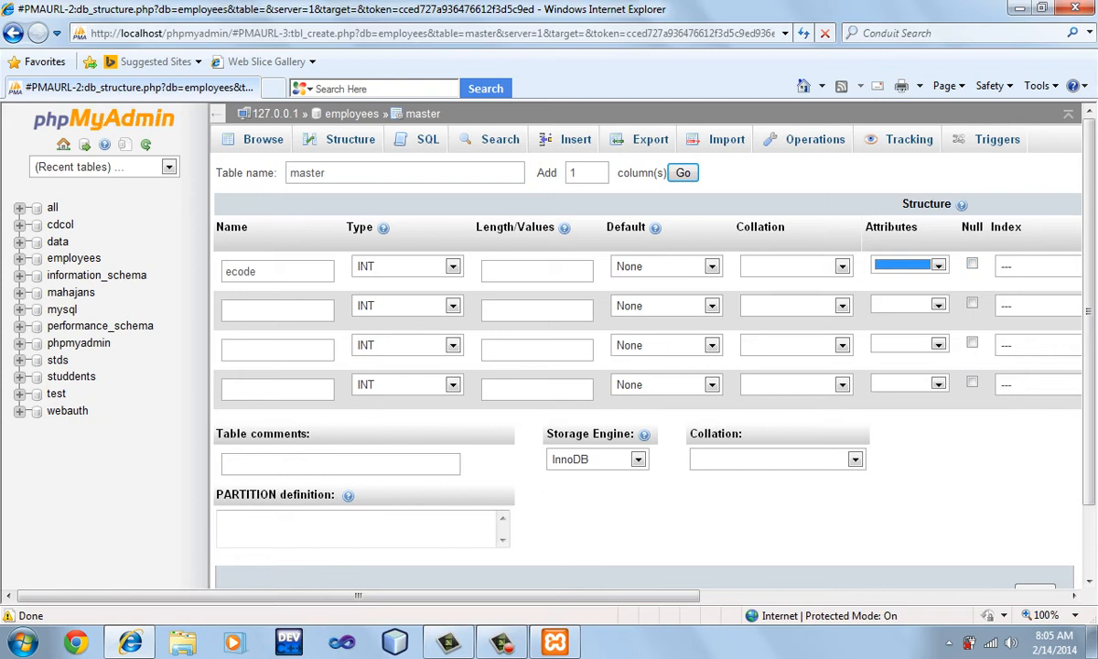
Set the index of the ecode column to PRIMARY.
left_click_drag(512, 596, 697, 596)
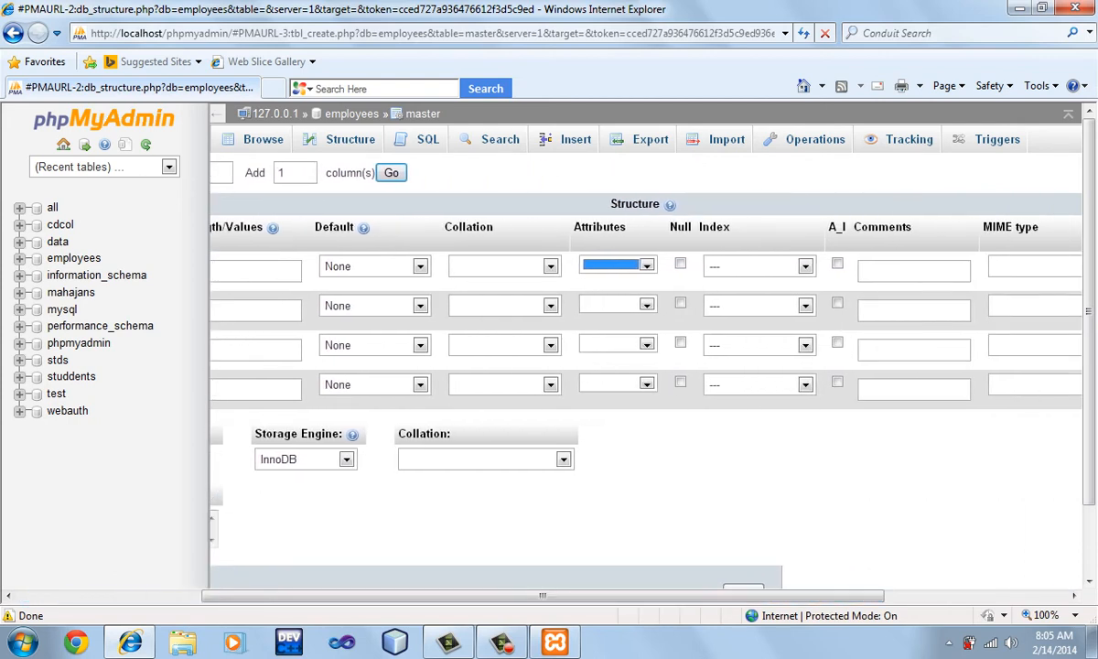
left_click(805, 265)
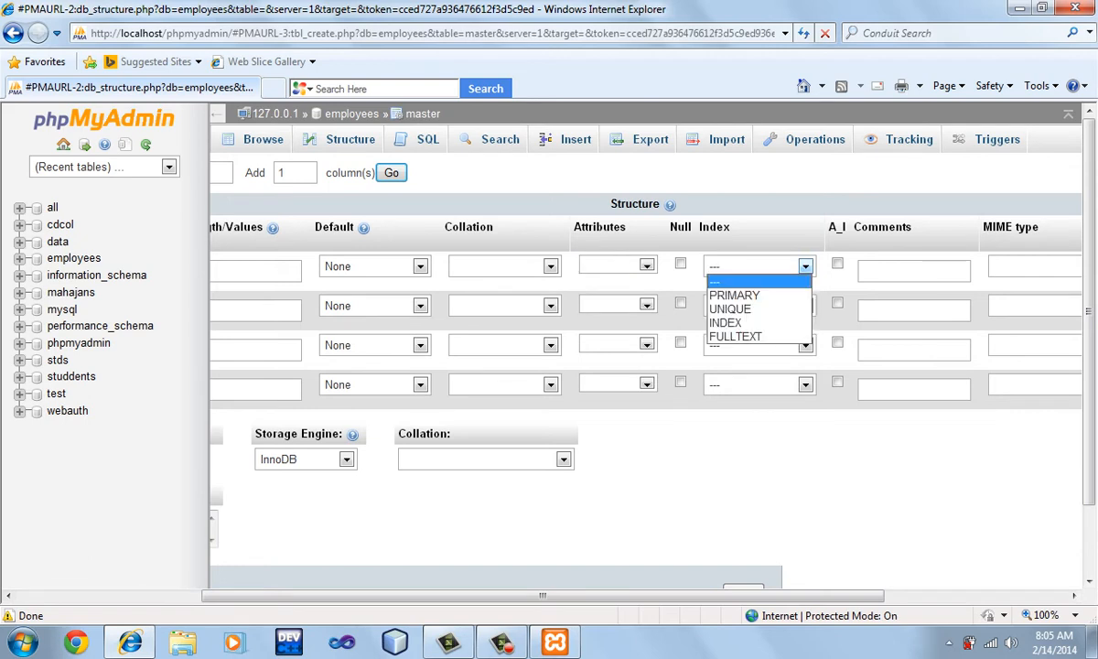
left_click(796, 296)
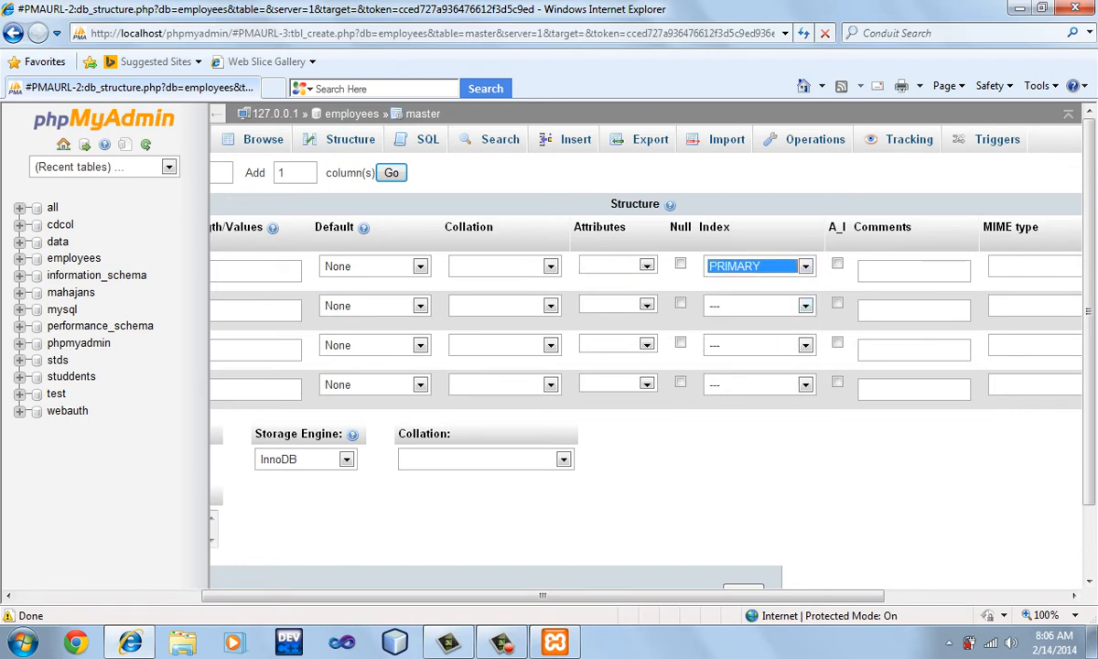
Define the second column as ename with type VARCHAR and length 35.
left_click_drag(641, 596, 455, 596)
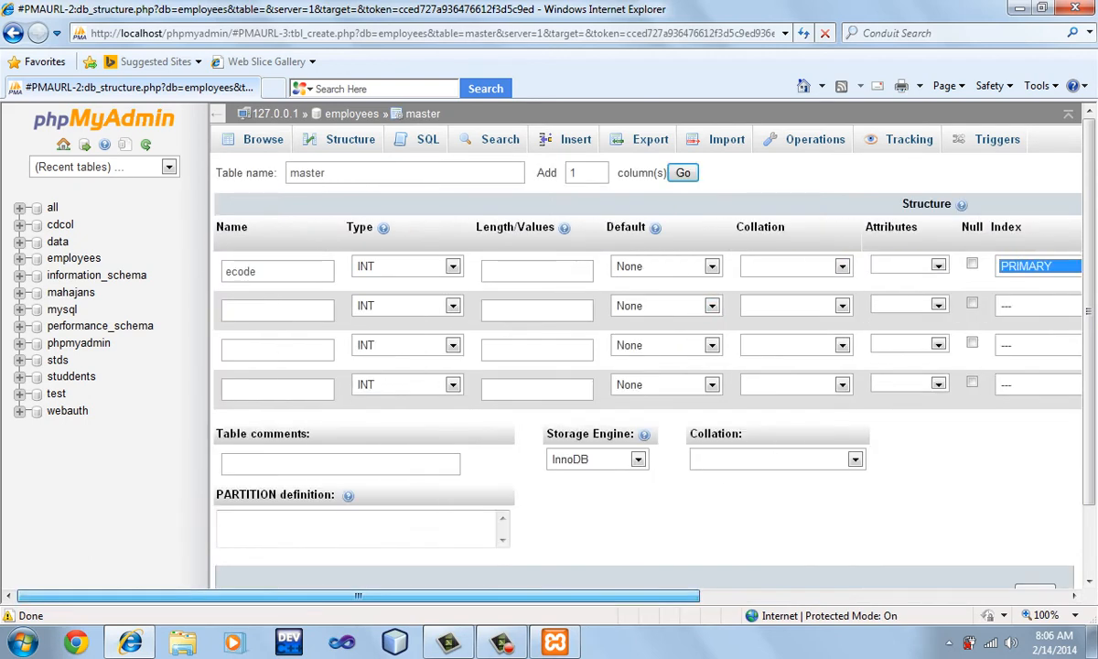
left_click(230, 310)
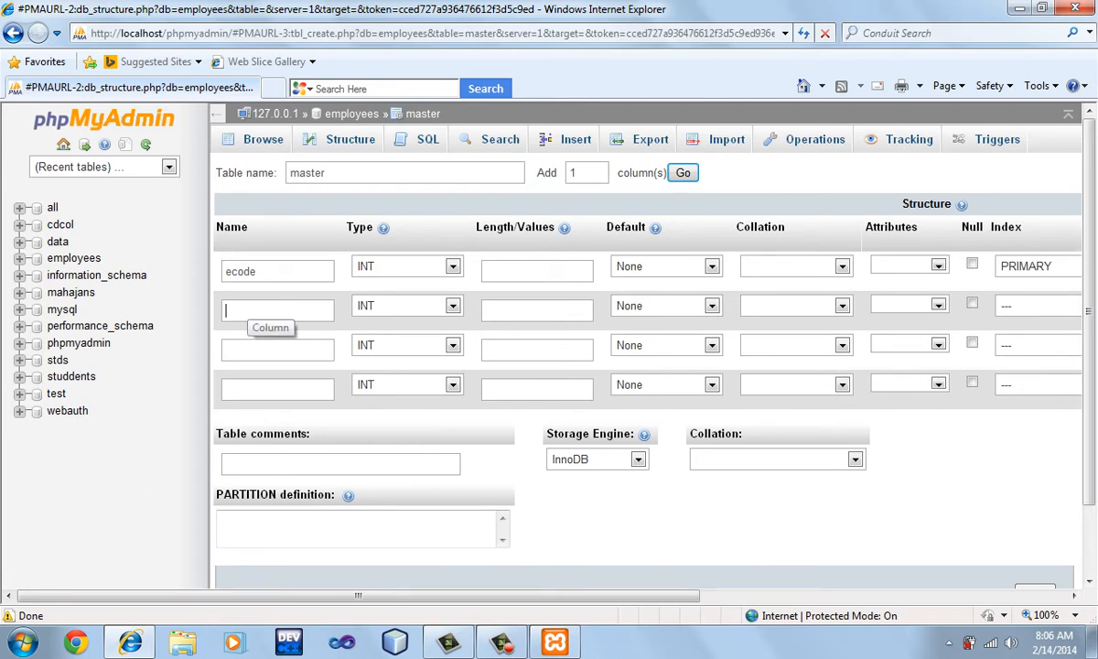
type("ename")
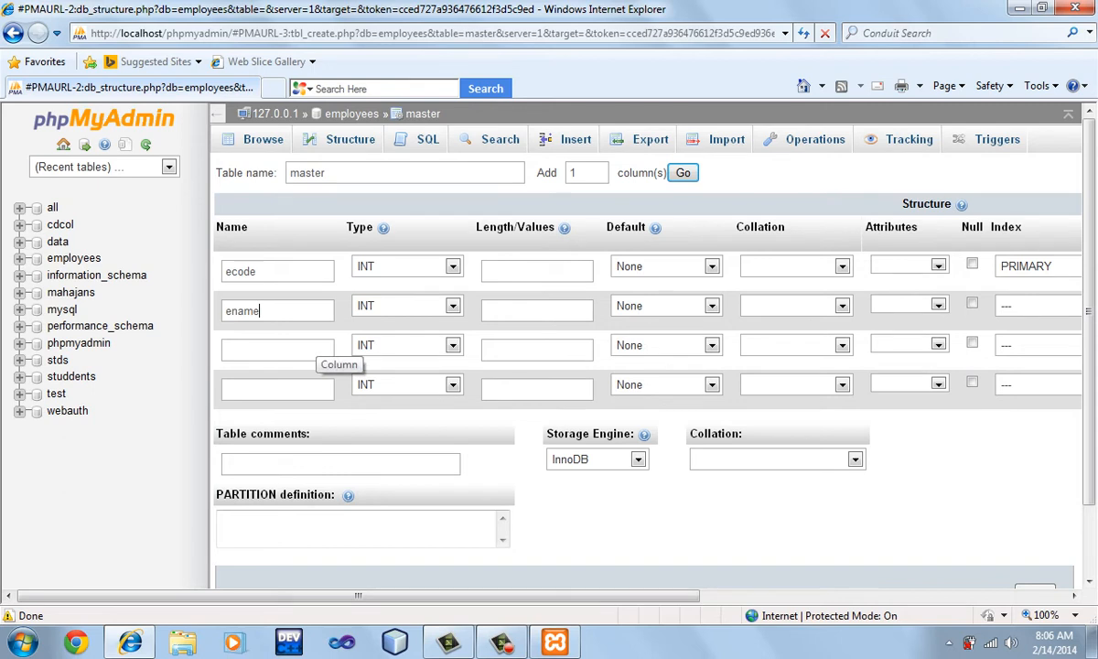
left_click(453, 307)
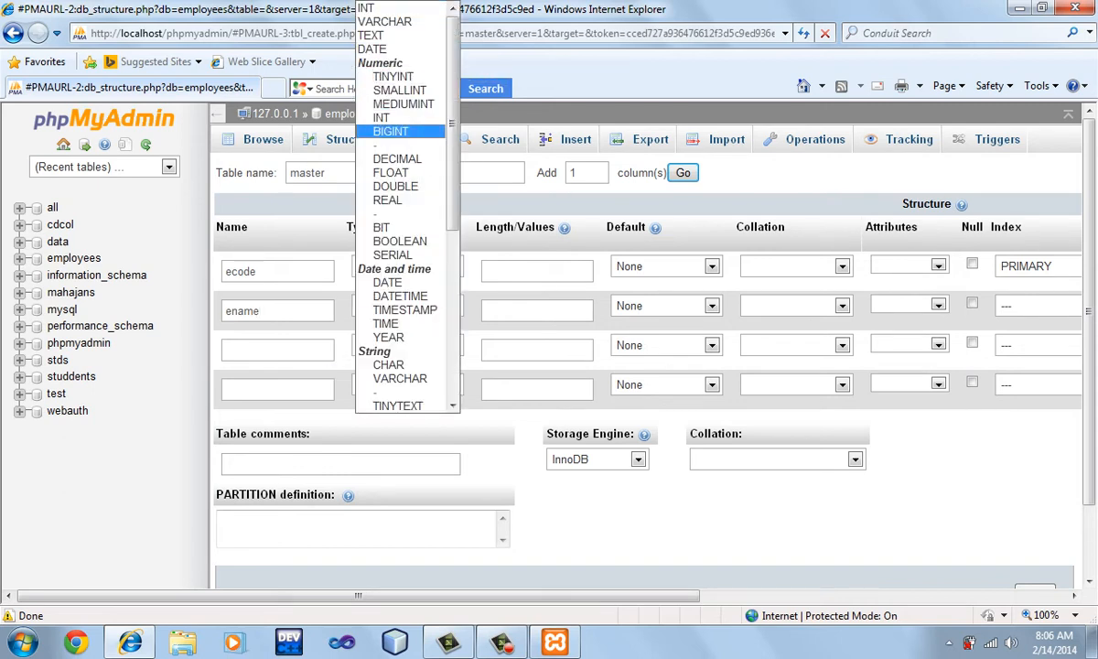
left_click(384, 21)
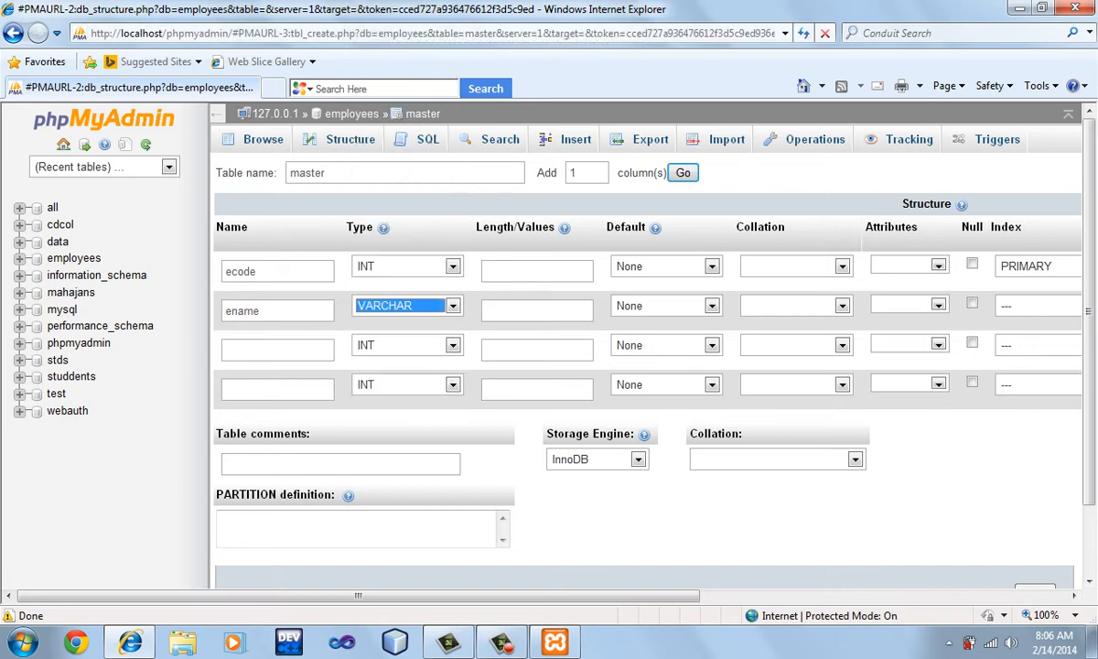
left_click(522, 311)
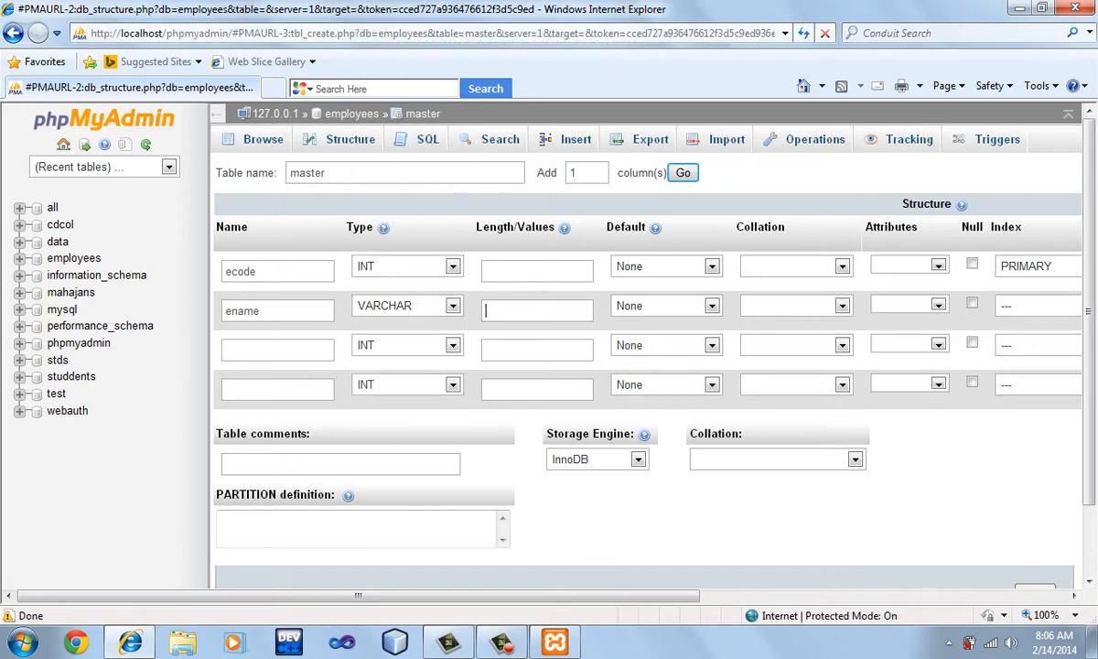
type("35")
Define the third column as basic with type FLOAT.
left_click(298, 349)
type("basic")
left_click(453, 345)
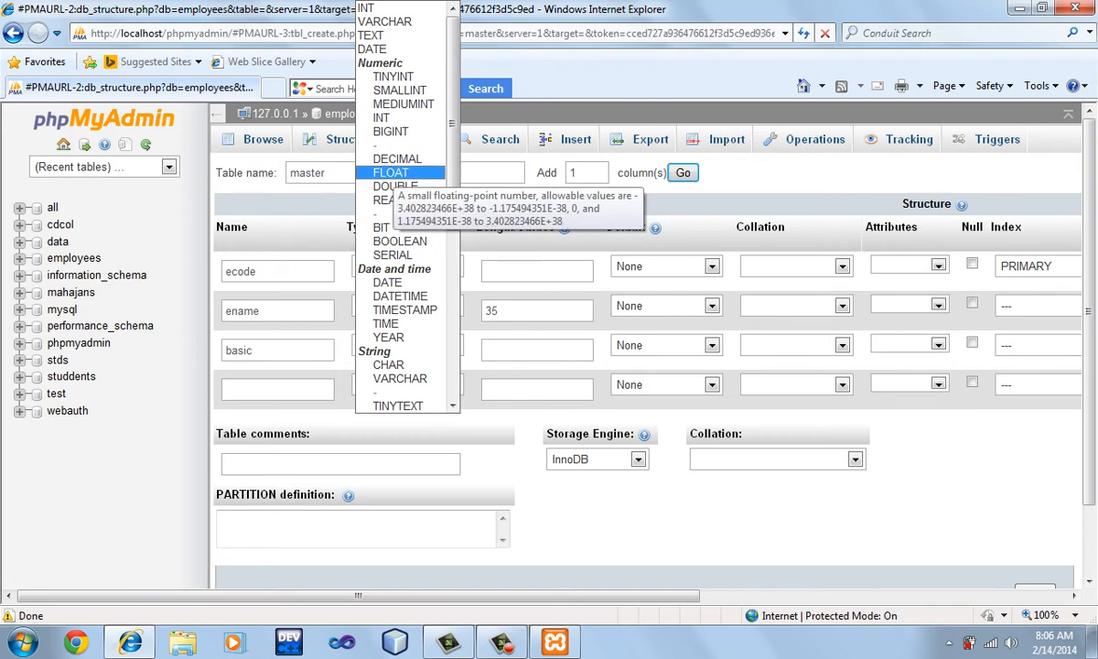
left_click(392, 172)
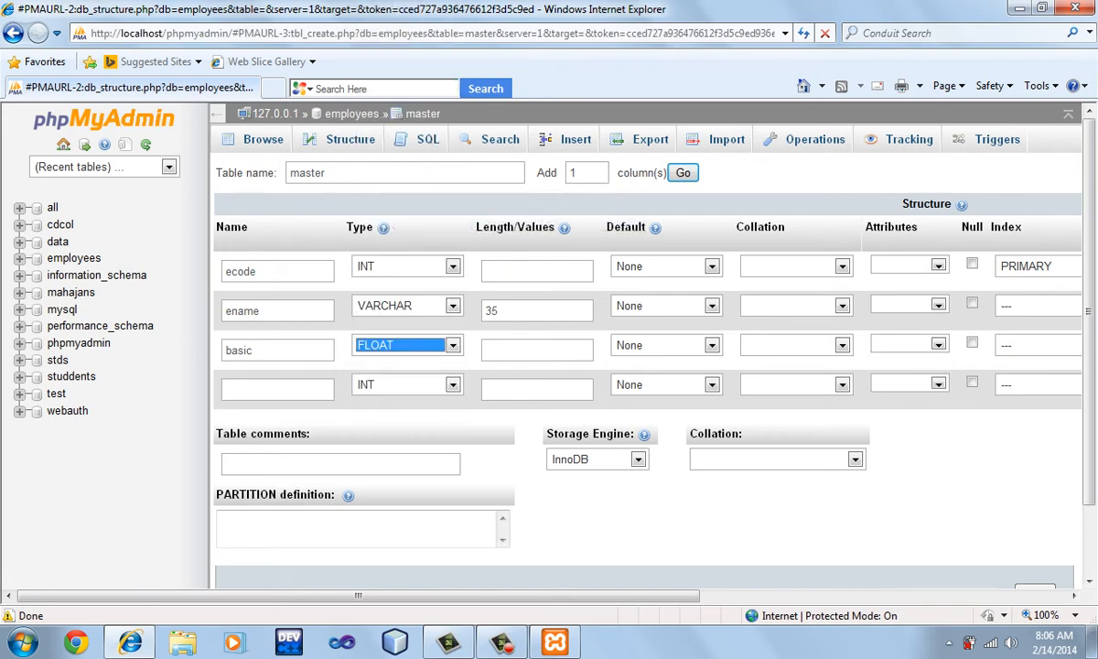
Define the fourth column as hra with type BIGINT, leaving its length empty.
left_click(278, 389)
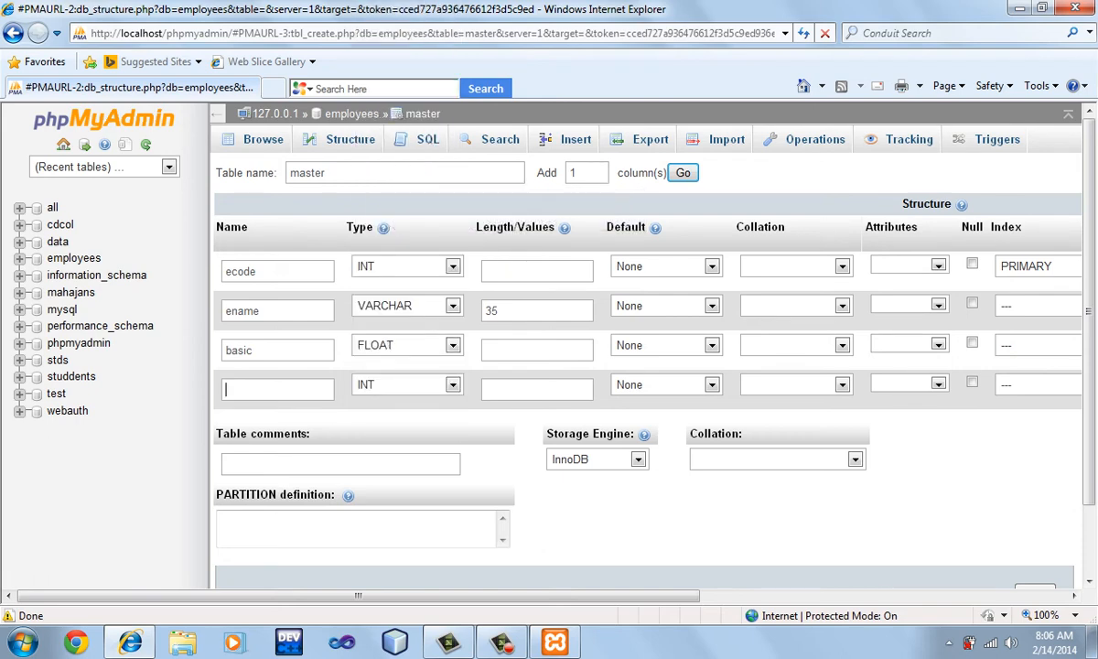
type("hra")
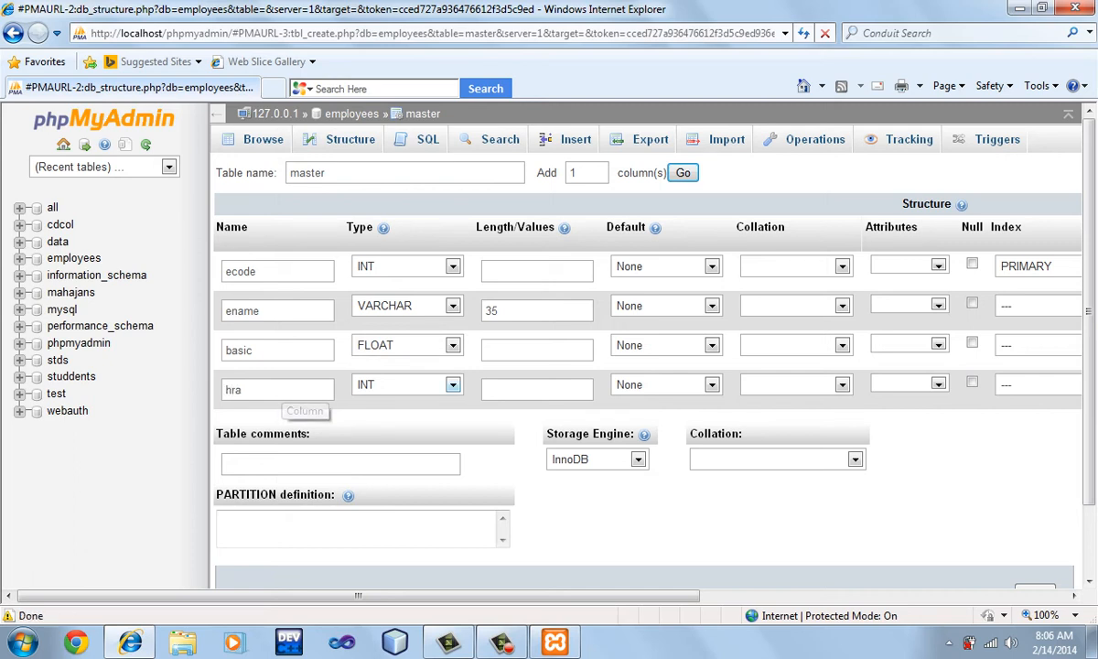
left_click(453, 385)
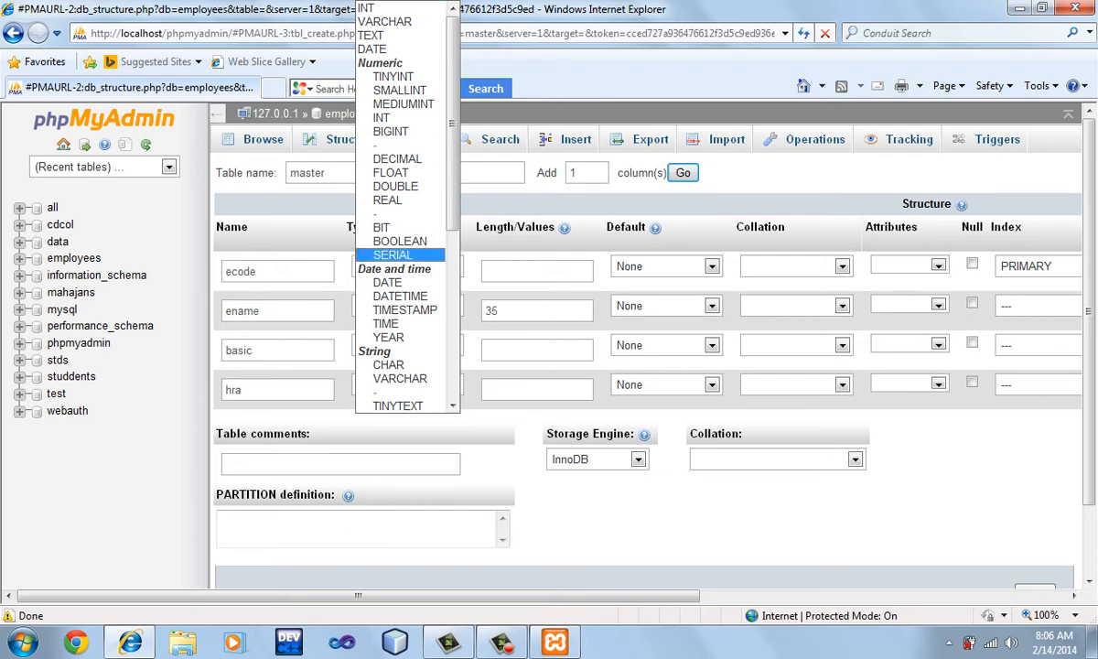
left_click(391, 132)
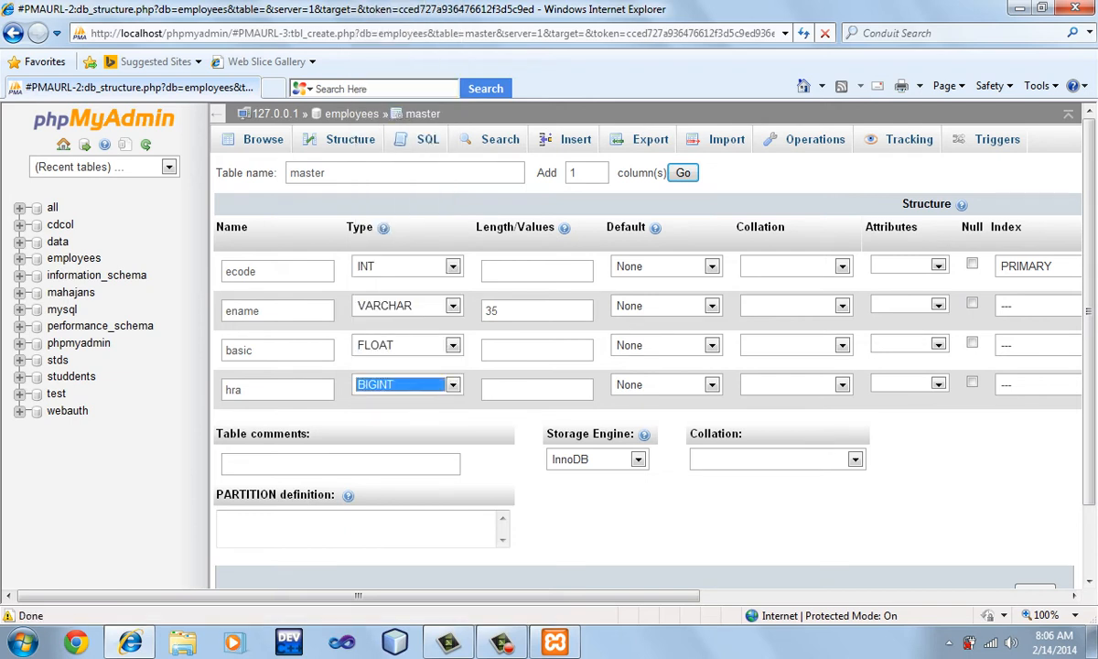
left_click(526, 389)
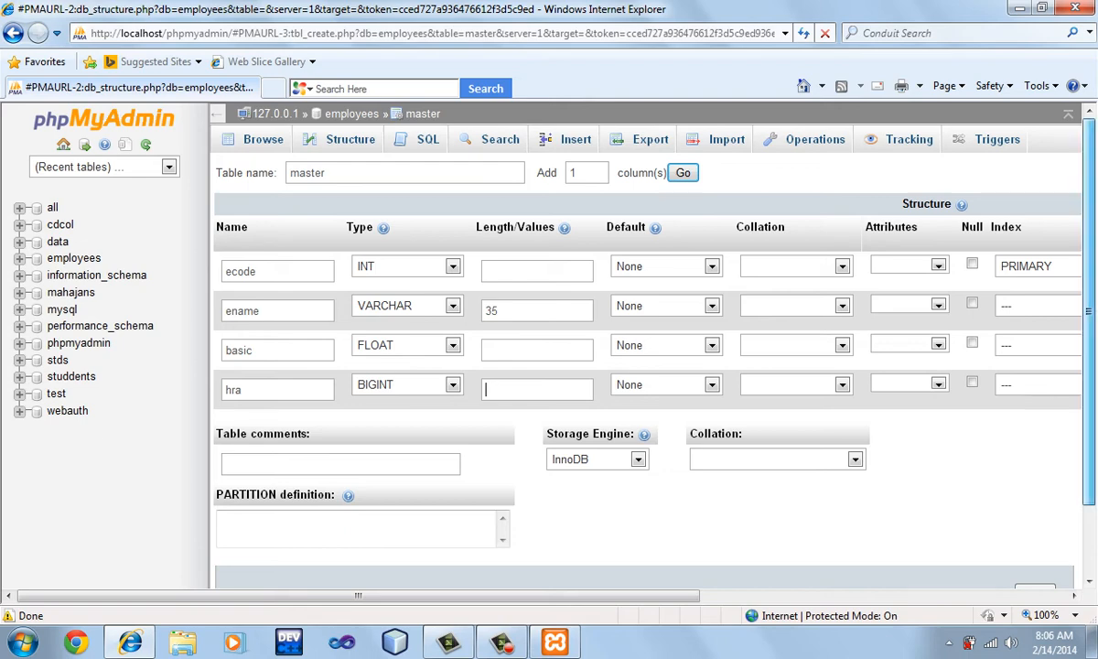
left_click_drag(1088, 311, 1088, 364)
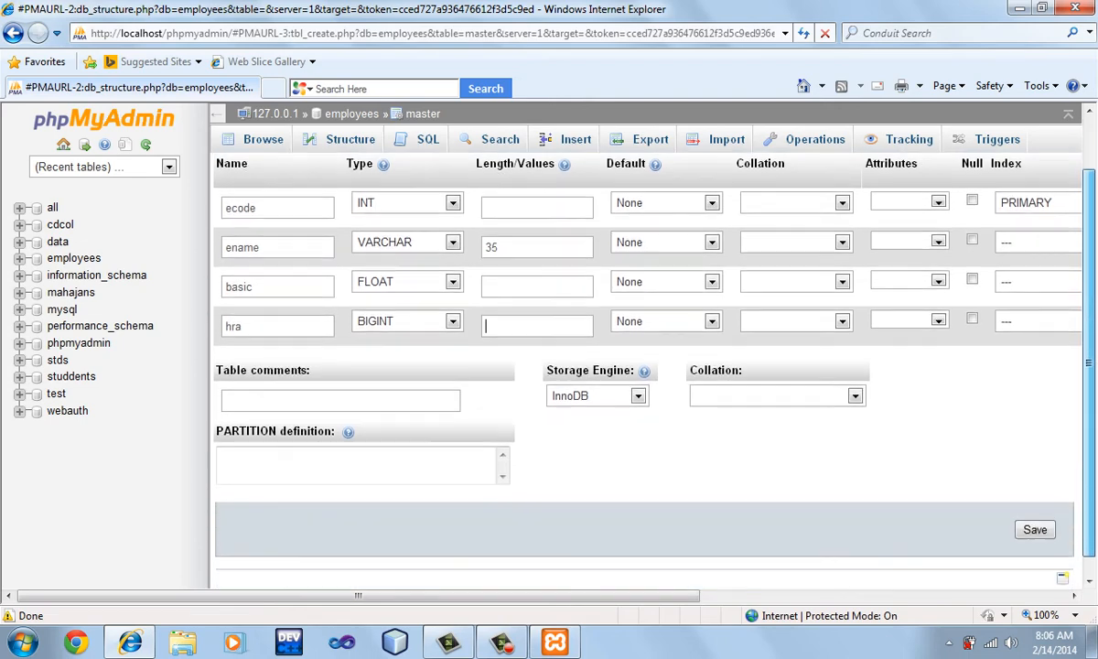
Save the definition of the master table in the employees database.
left_click(341, 401)
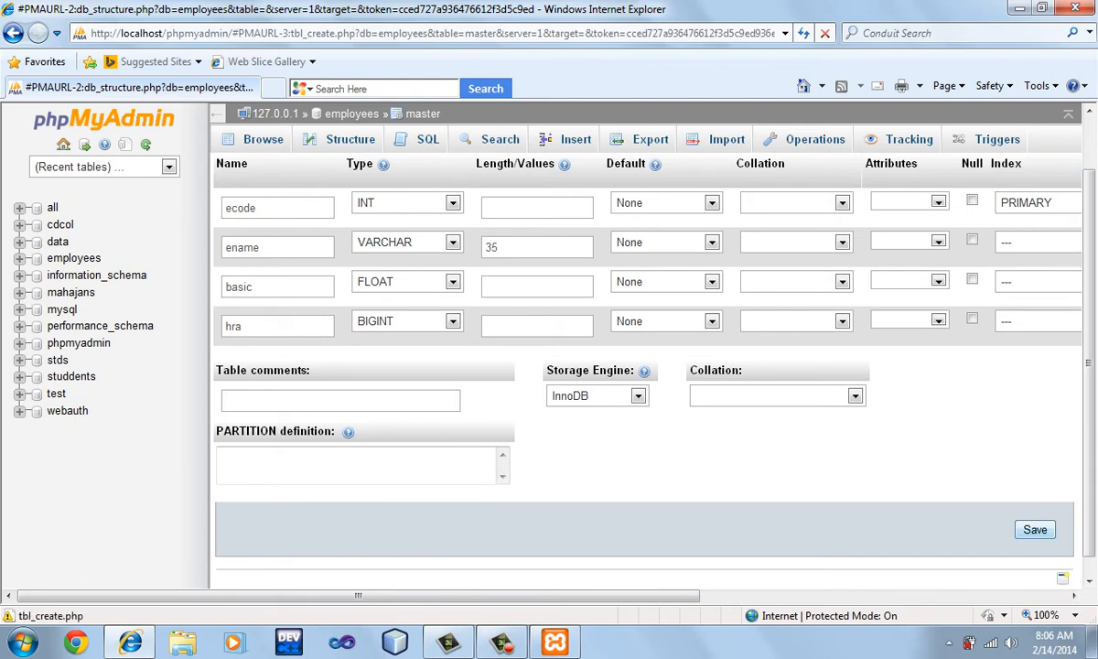
left_click(1035, 530)
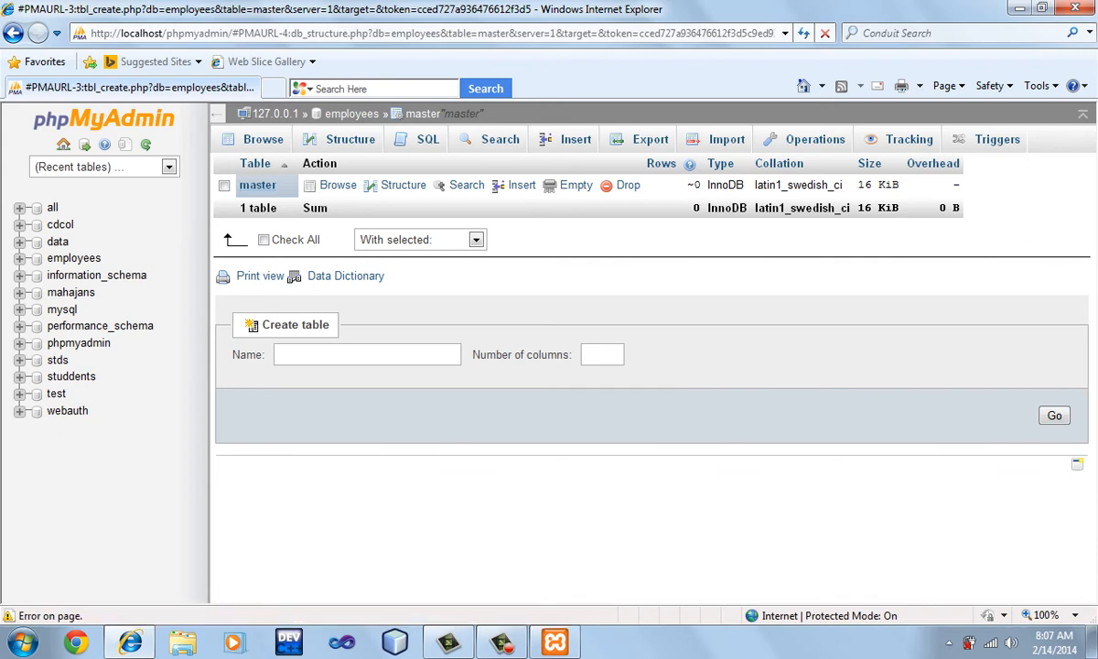
Browse the master table and expand the employees database tree down to the table's columns.
left_click(257, 184)
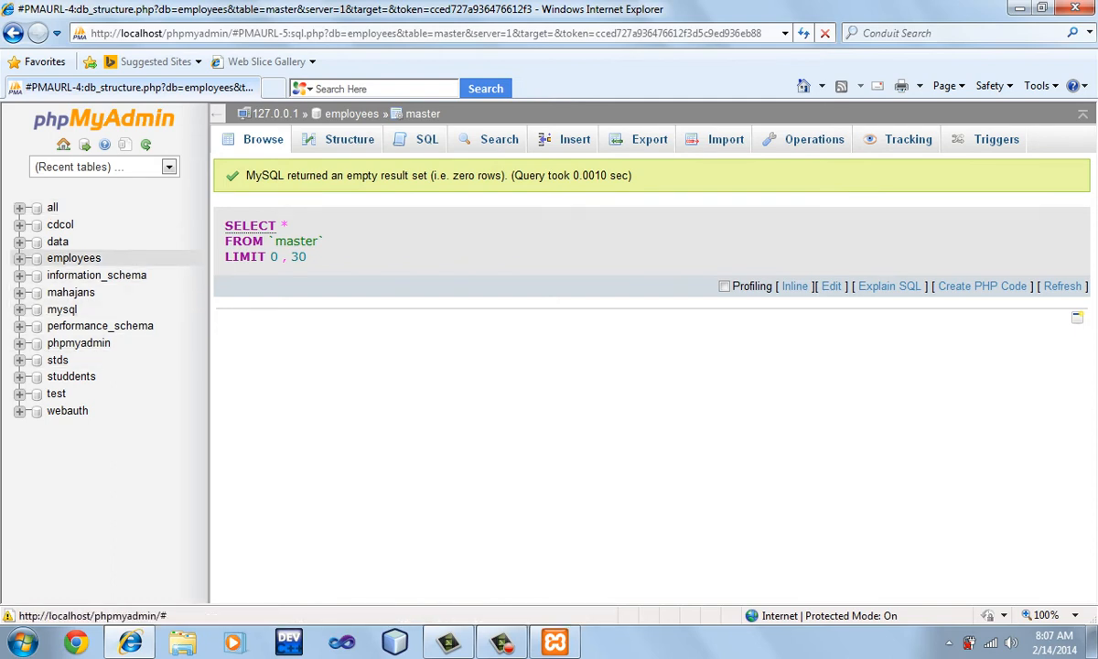
left_click(20, 259)
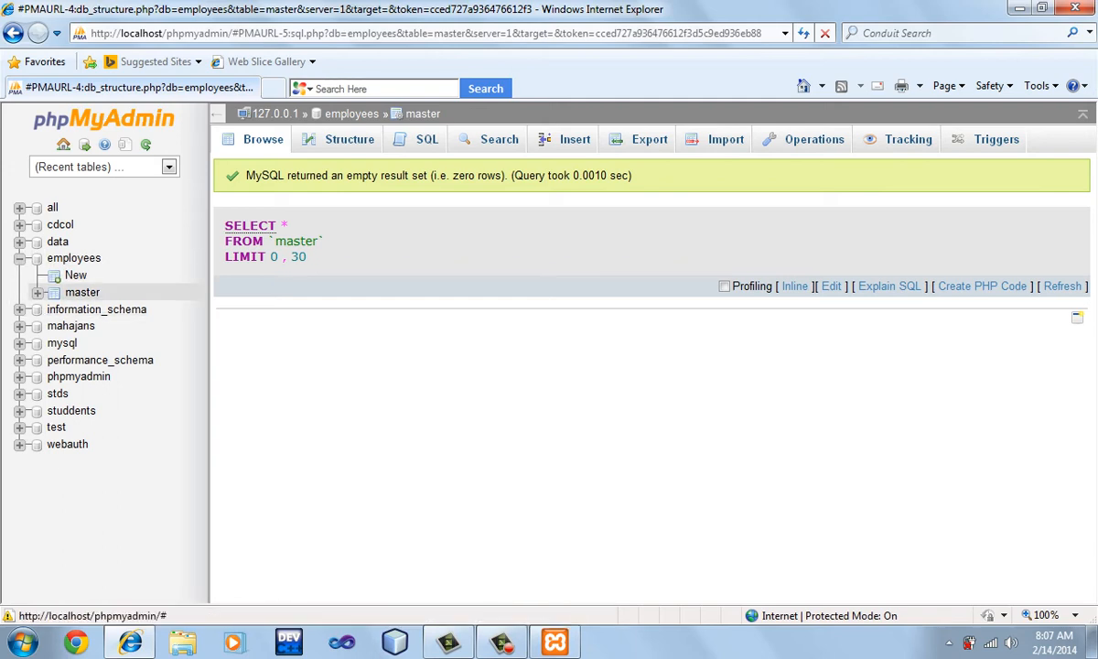
left_click(38, 293)
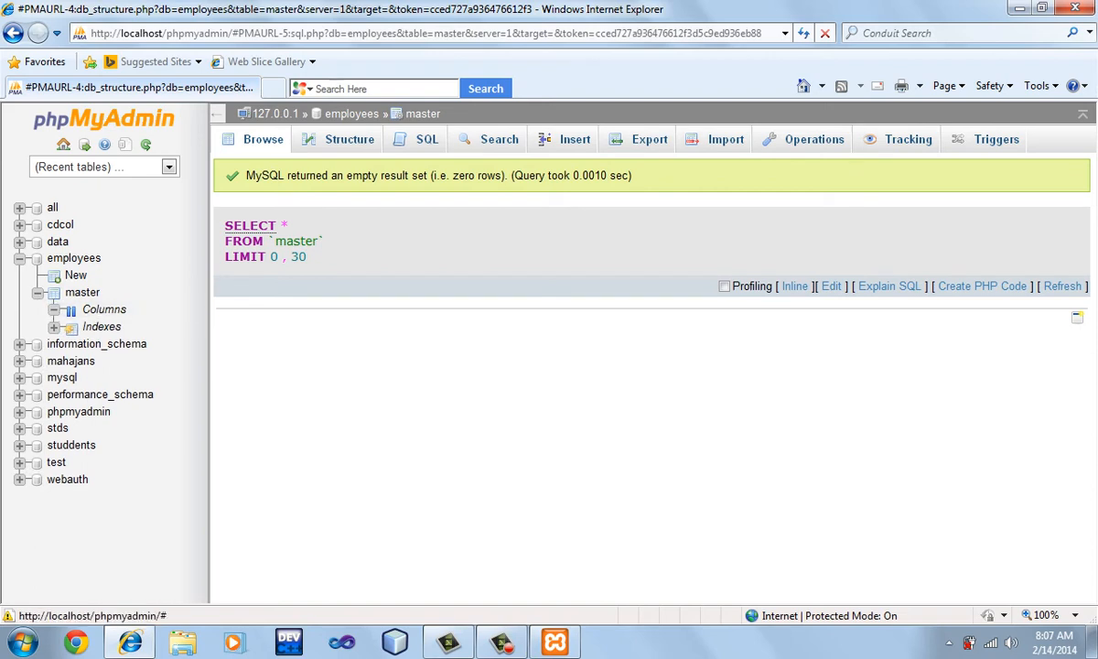
left_click(54, 310)
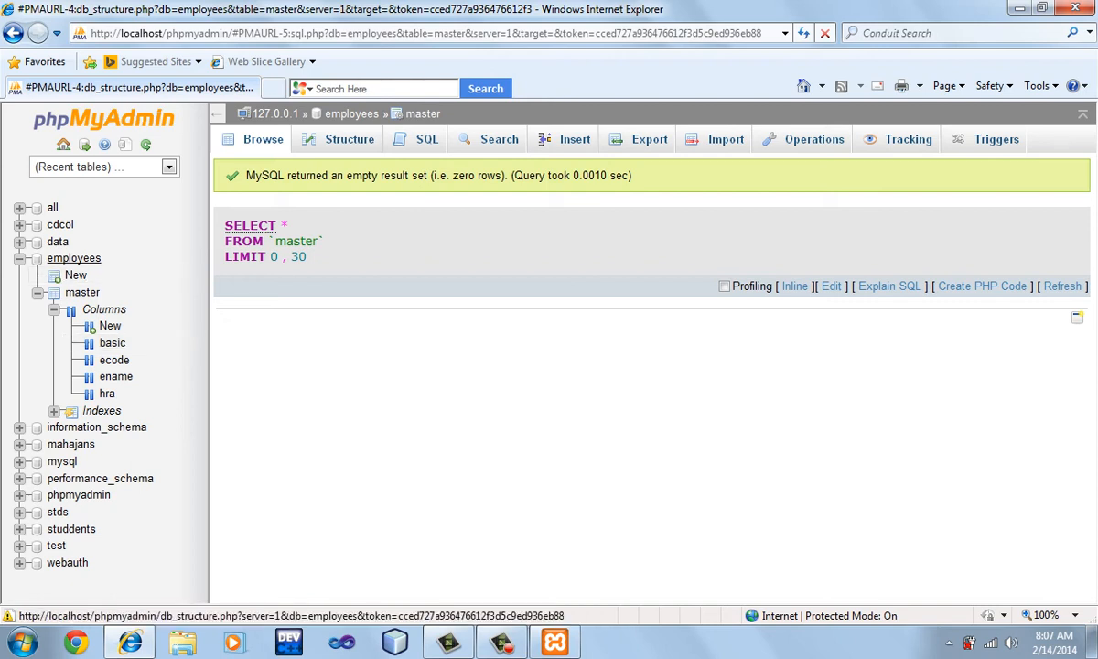
Open the master table from the employees database tree.
left_click(82, 292)
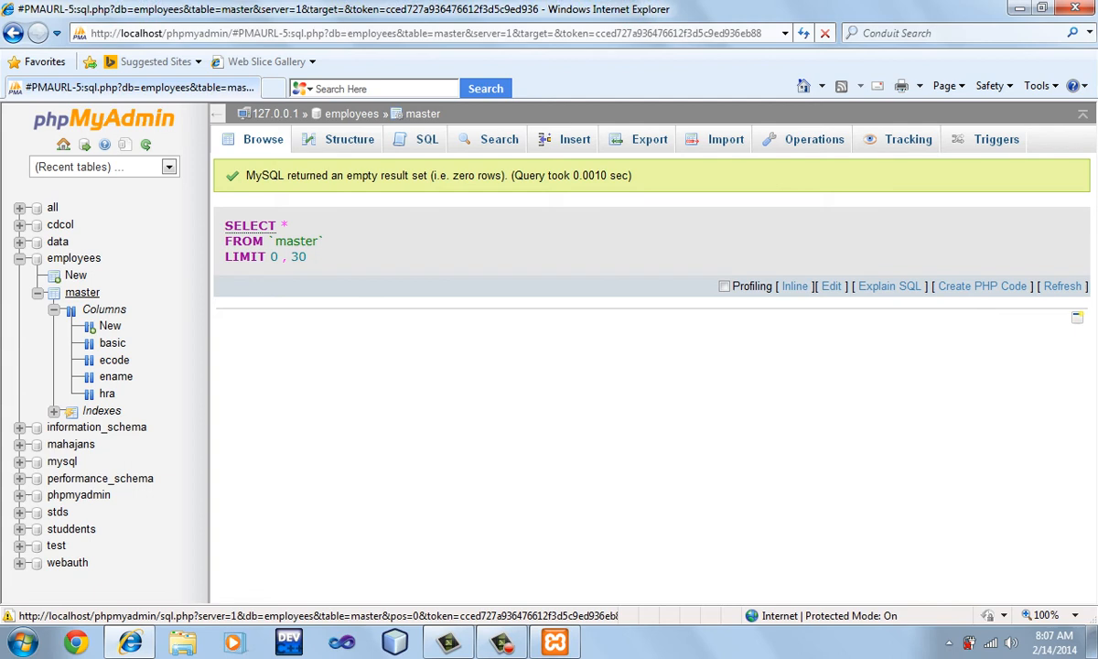
right_click(78, 292)
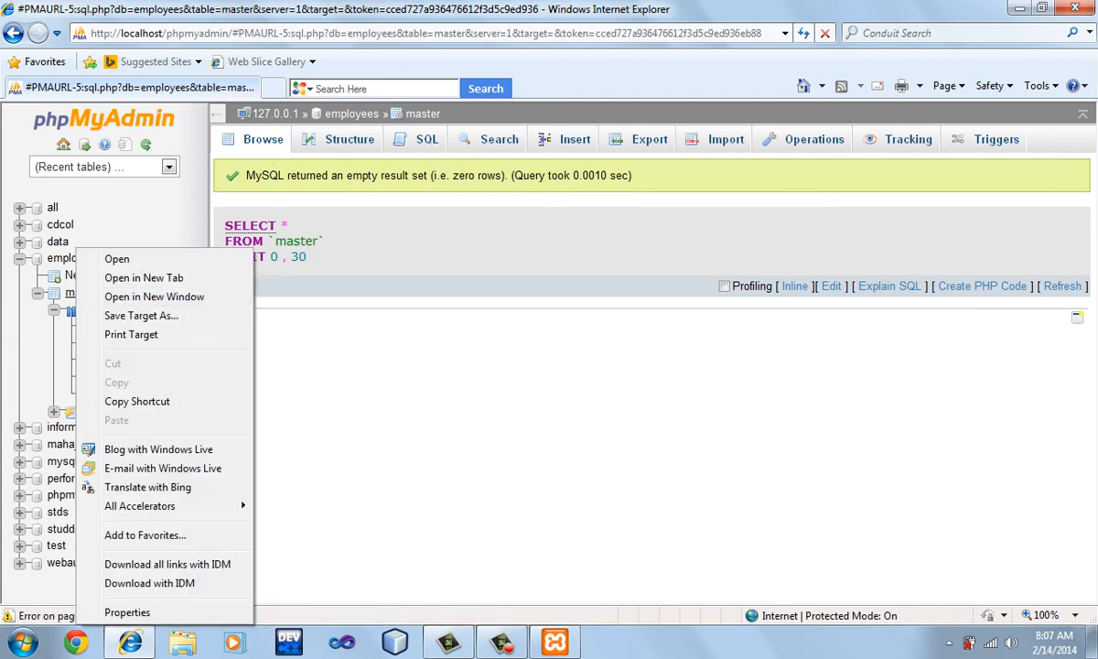
left_click(117, 259)
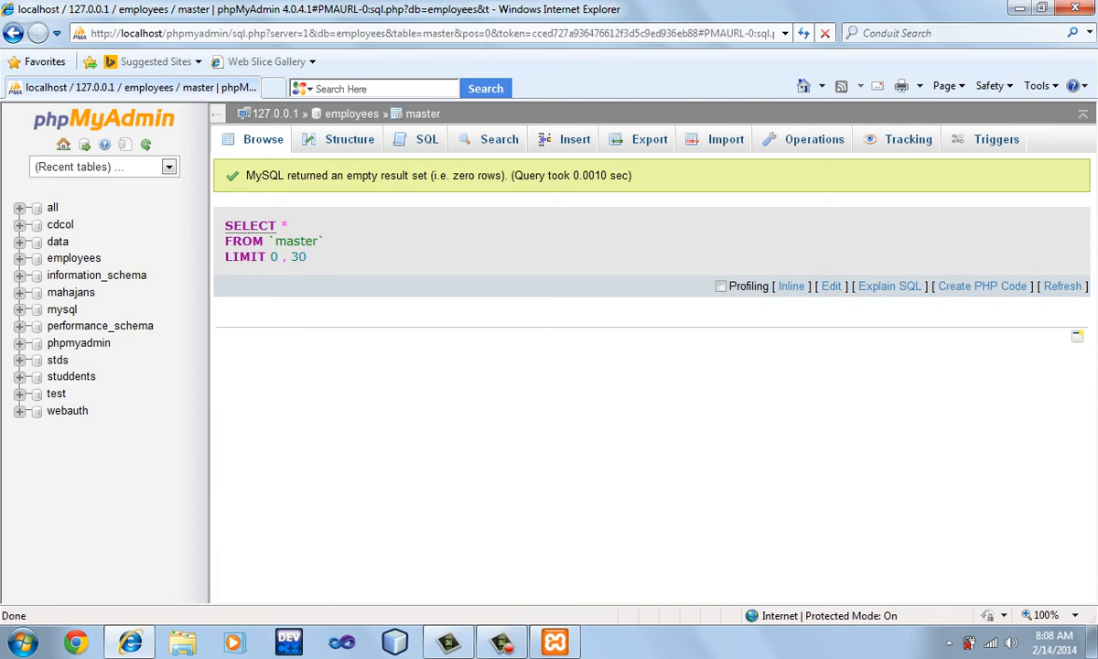
Fill in the first new row of the master table with ecode 101, the employee's full name, basic 120000 and hra 1290.
left_click(570, 139)
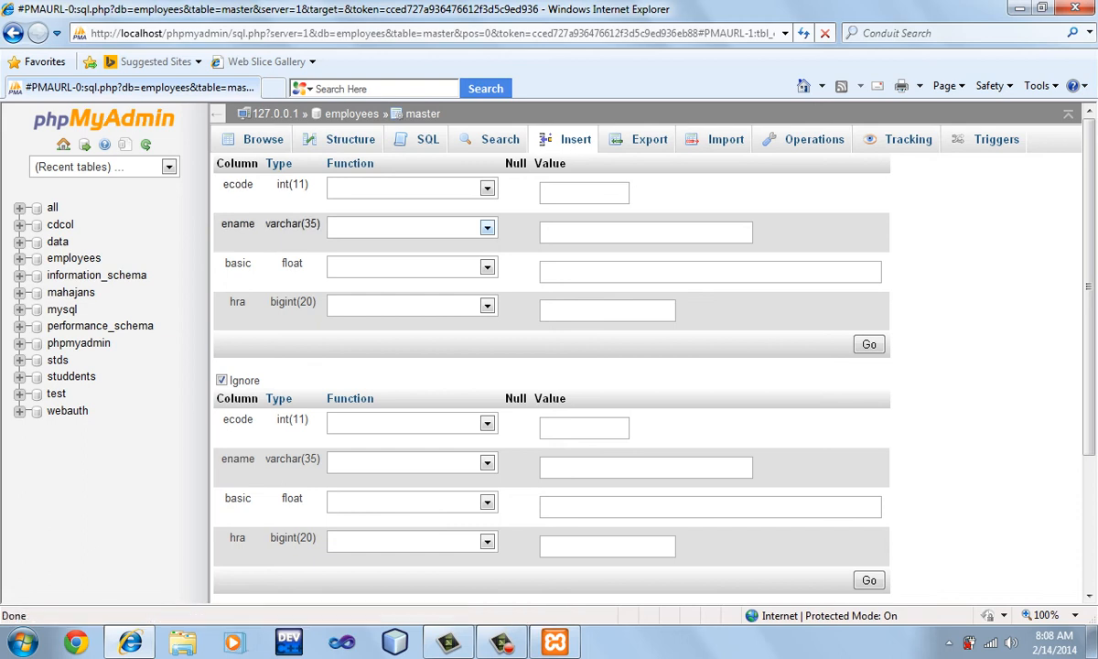
left_click(572, 193)
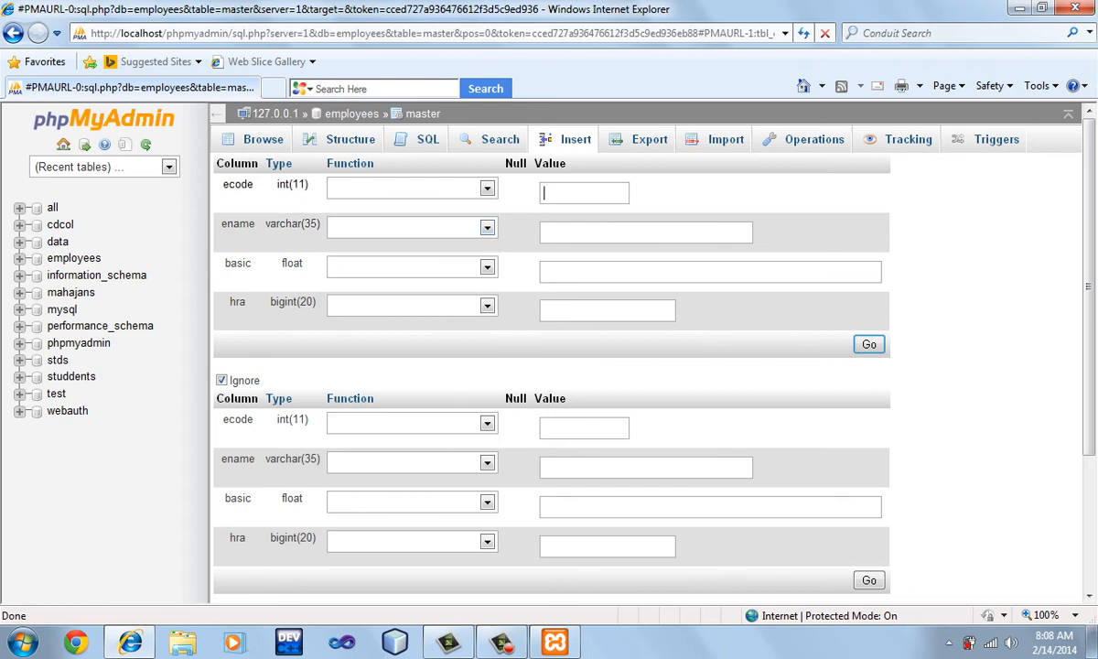
type("101")
key("Tab")
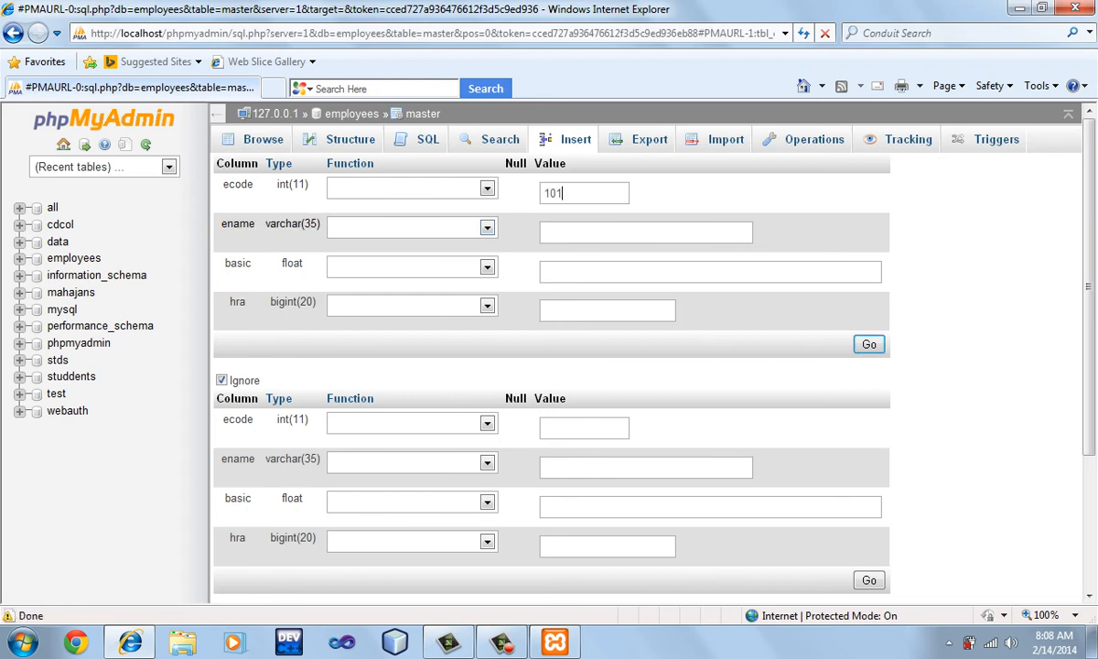
type("Anil Kumar")
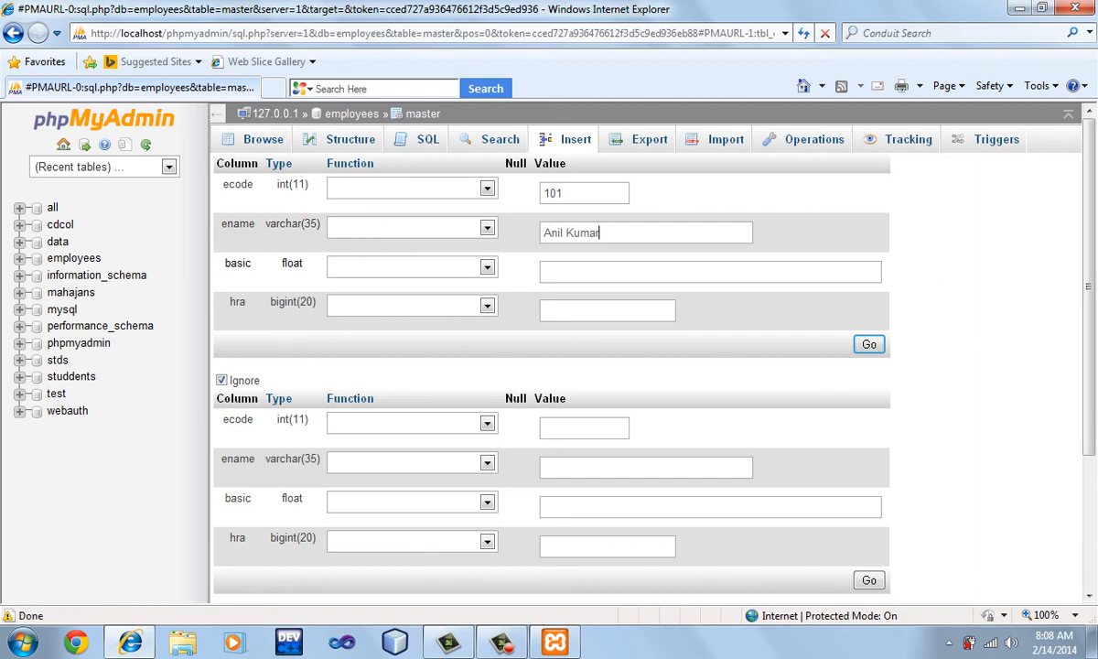
key("Tab")
type("120000")
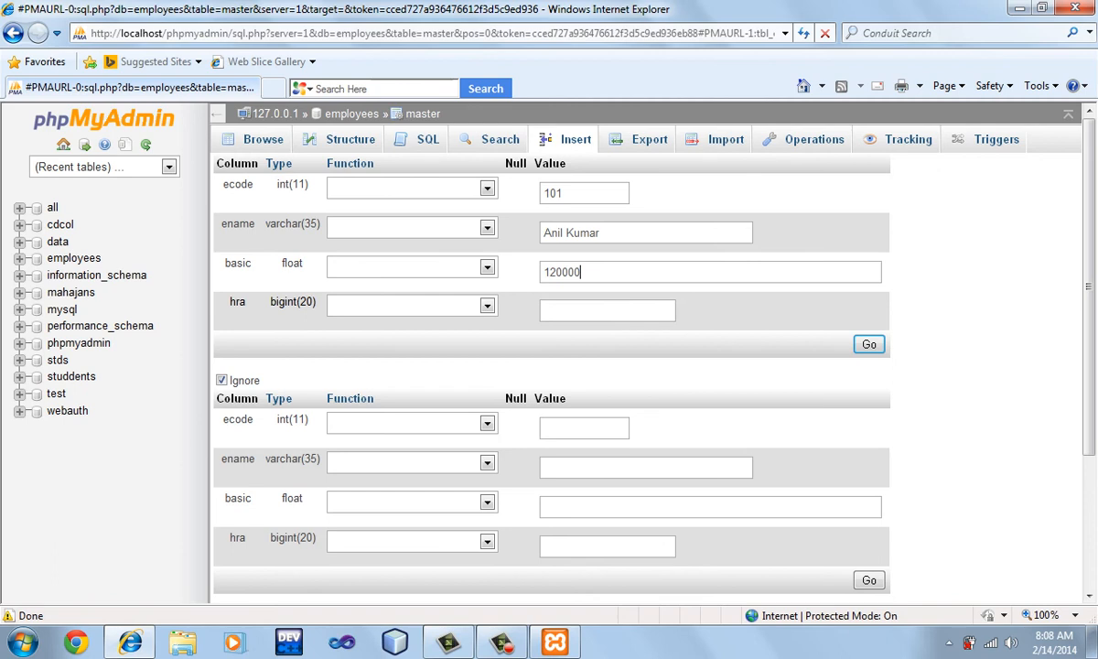
key("Tab")
type("1290")
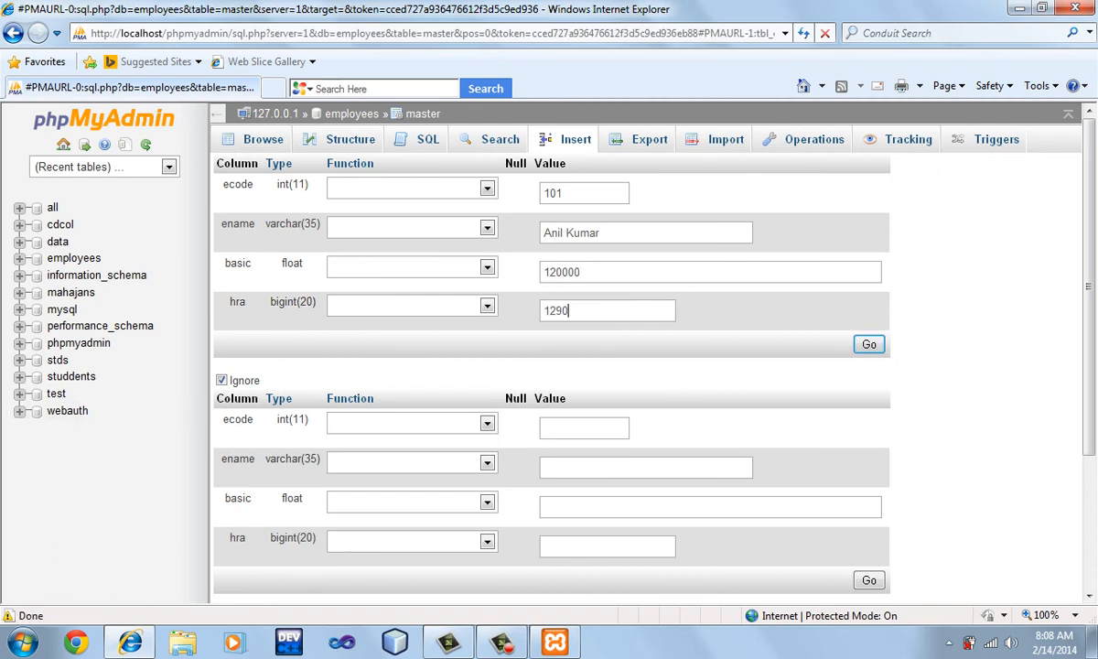
Include a second row with ecode 102, the employee's name, basic 5600 and hra 1200, and insert both rows.
left_click(222, 380)
left_click(578, 428)
type("102")
left_click(578, 468)
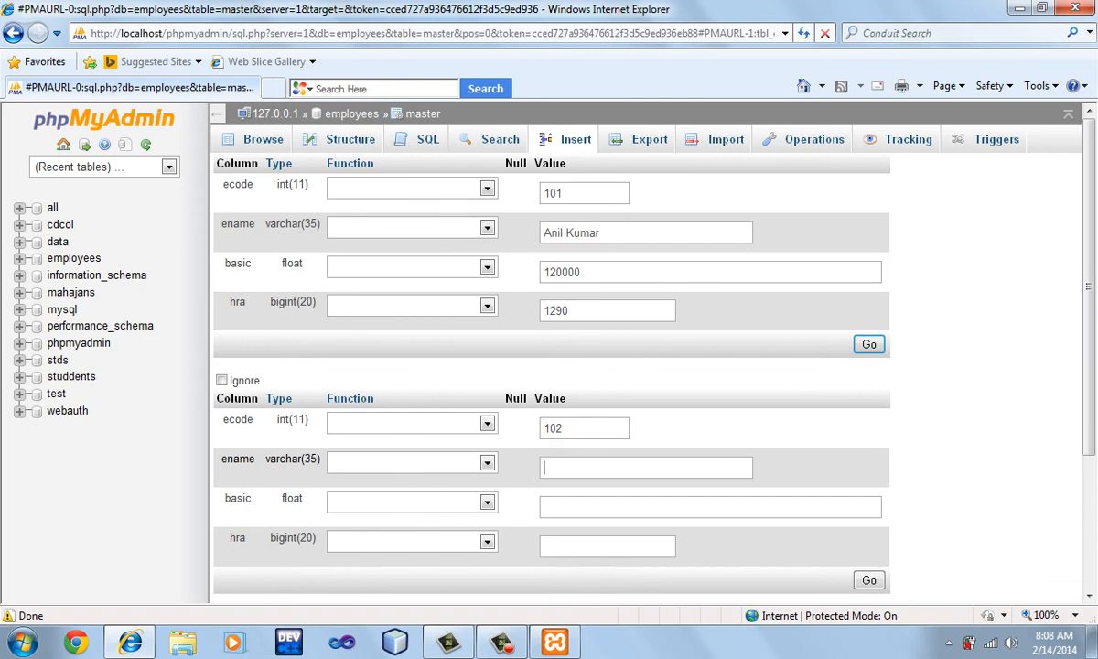
type("David")
left_click(578, 507)
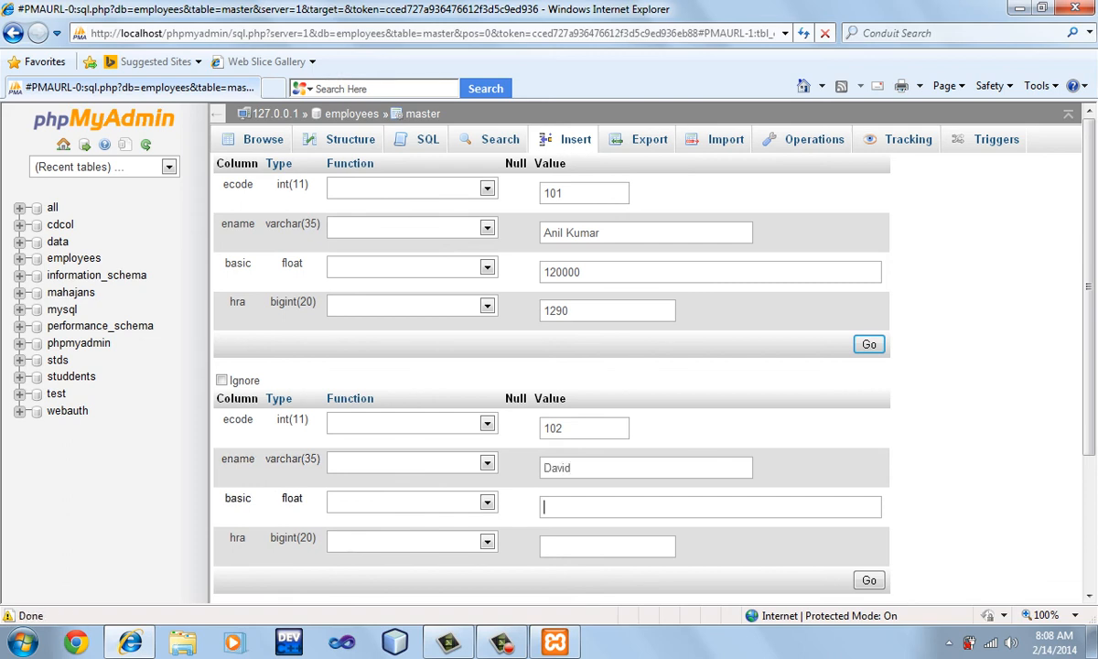
type("5600")
left_click(578, 547)
type("12")
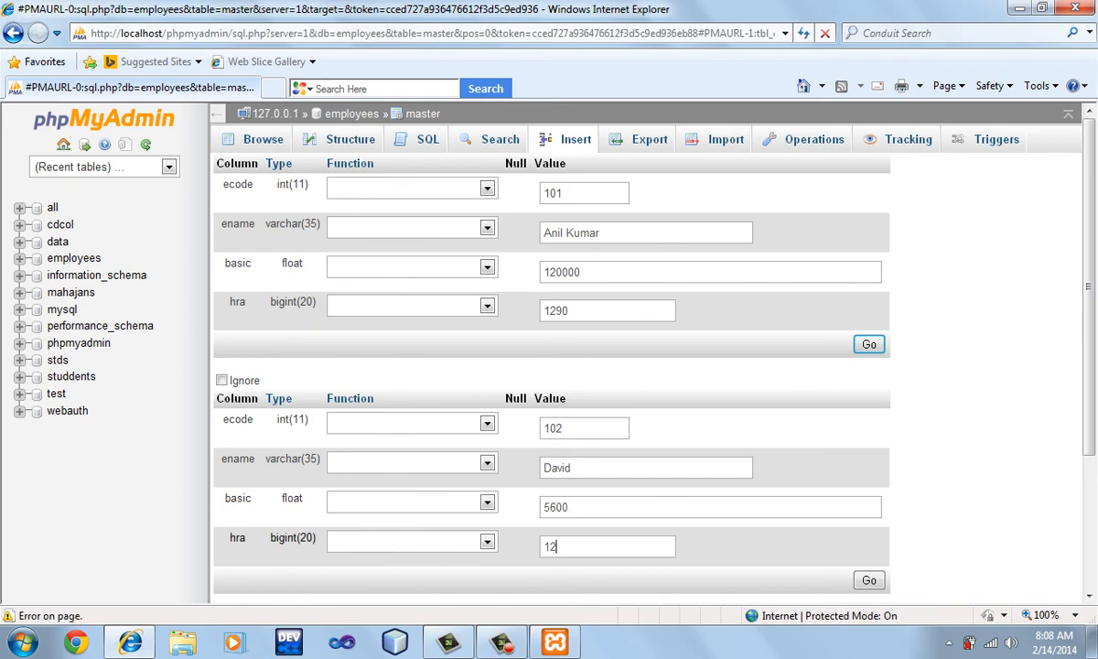
type("00")
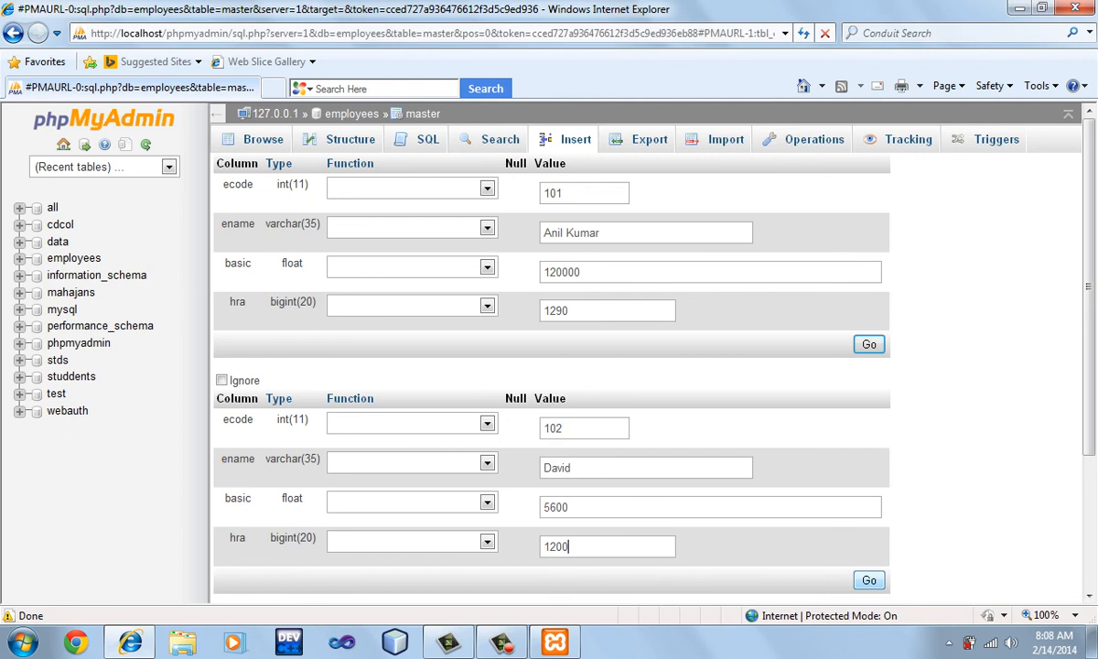
key("Return")
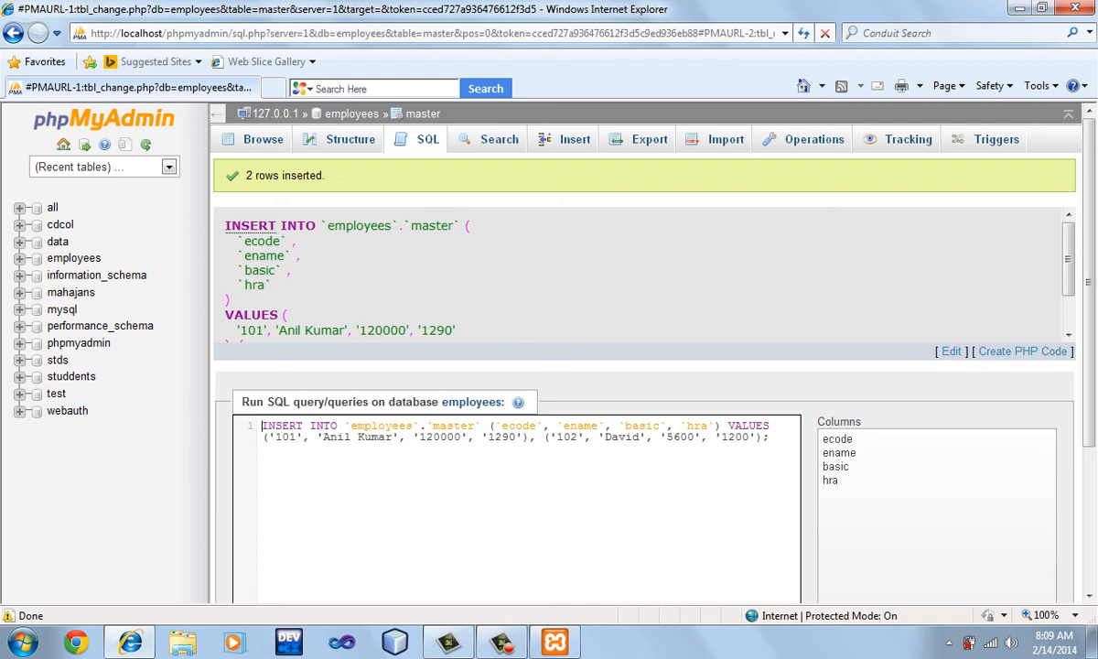
left_click(501, 643)
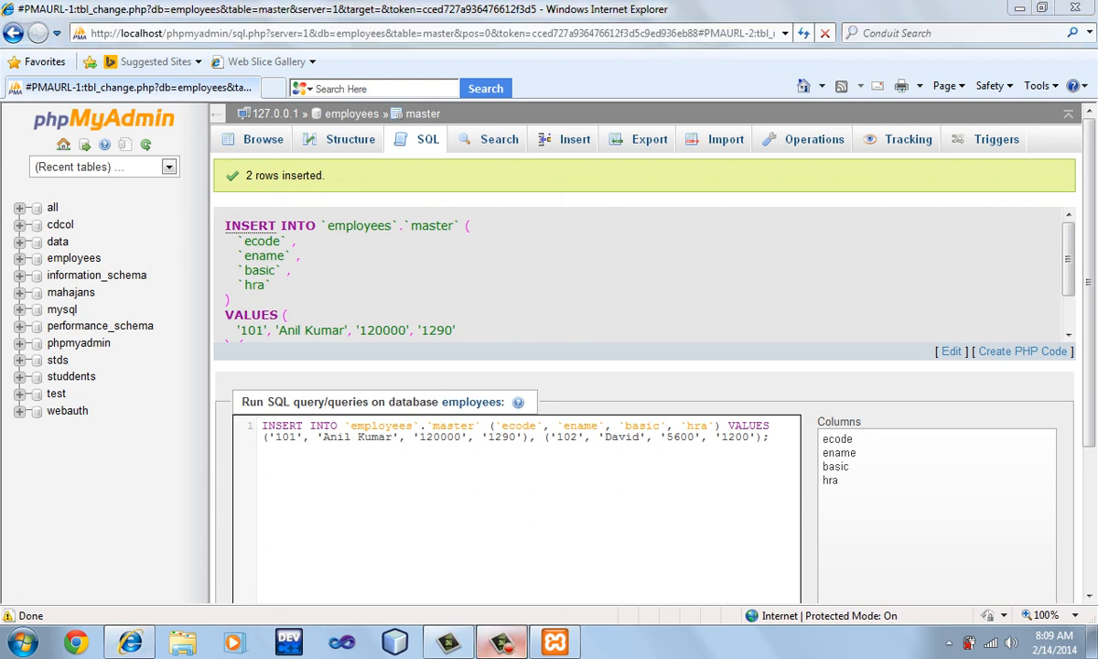